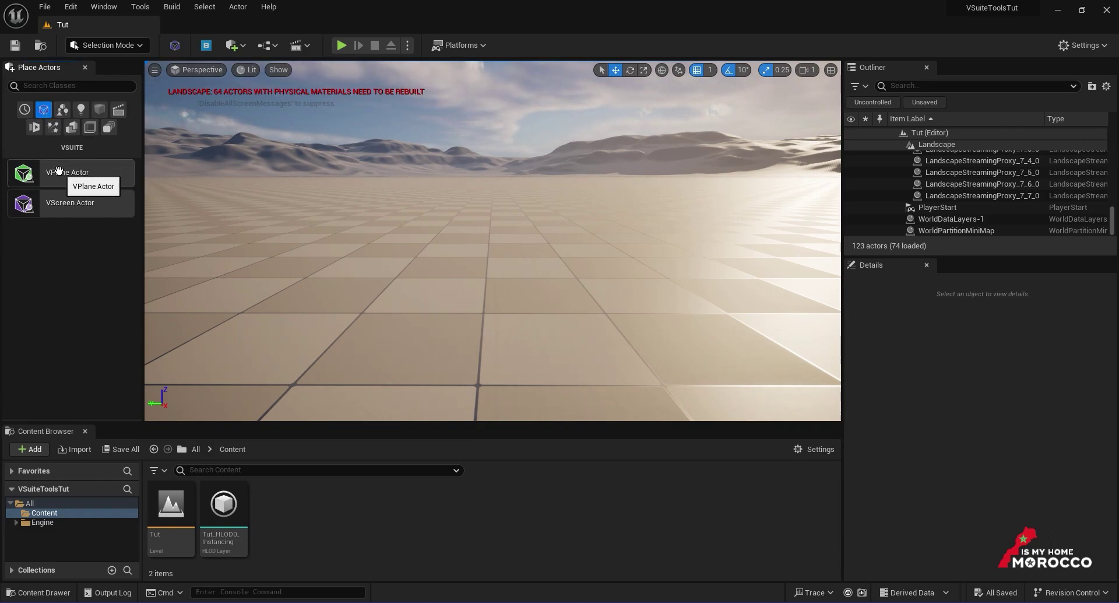
Add a VSuite VPlane Actor to the level
{"action": "left_click", "coordinate": [264, 50]}
{"action": "left_click", "coordinate": [235, 51]}
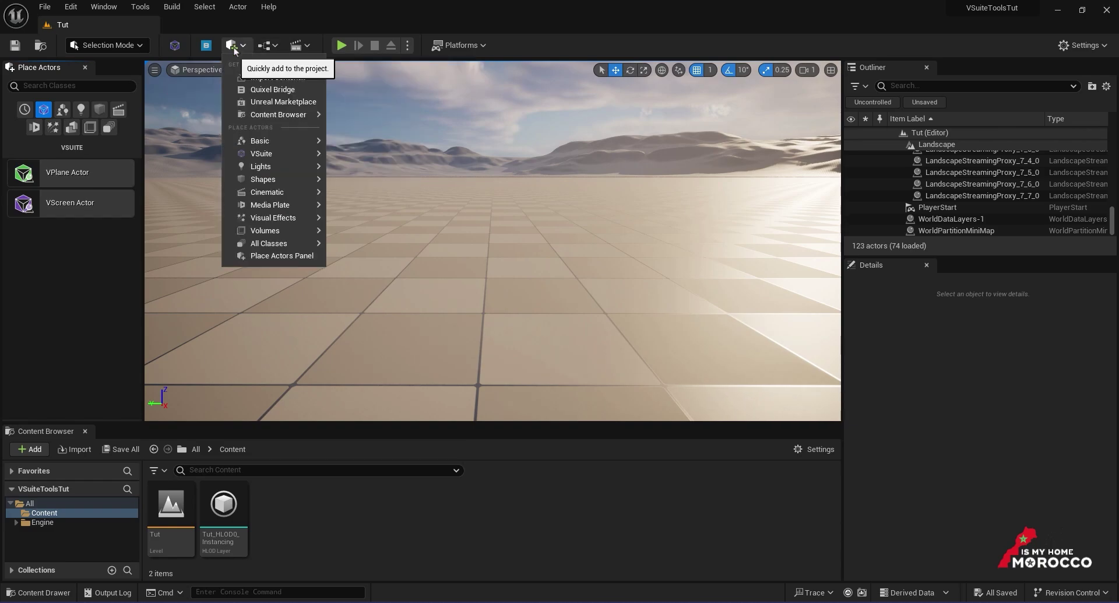
{"action": "mouse_move", "coordinate": [266, 155]}
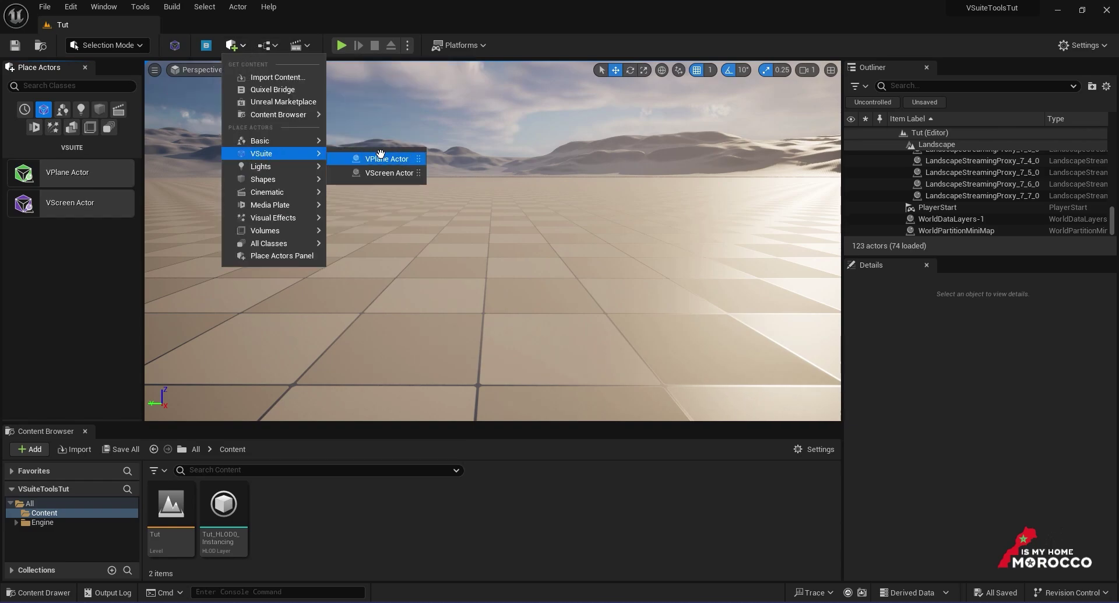
{"action": "left_click", "coordinate": [404, 159]}
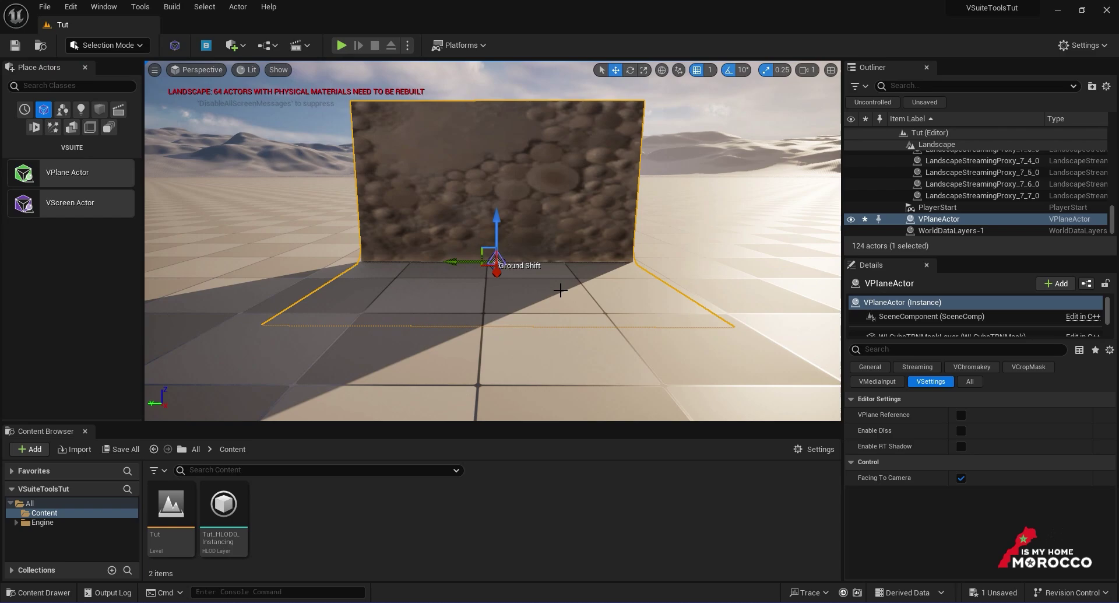
Enable VPlane Reference in the VPlane actor's editor settings and inspect the reference grid on the ground
{"action": "left_click_drag", "start_coordinate": [580, 352], "coordinate": [621, 289]}
{"action": "right_click_drag", "start_coordinate": [621, 290], "coordinate": [673, 293]}
{"action": "right_click_drag", "start_coordinate": [566, 360], "coordinate": [566, 360]}
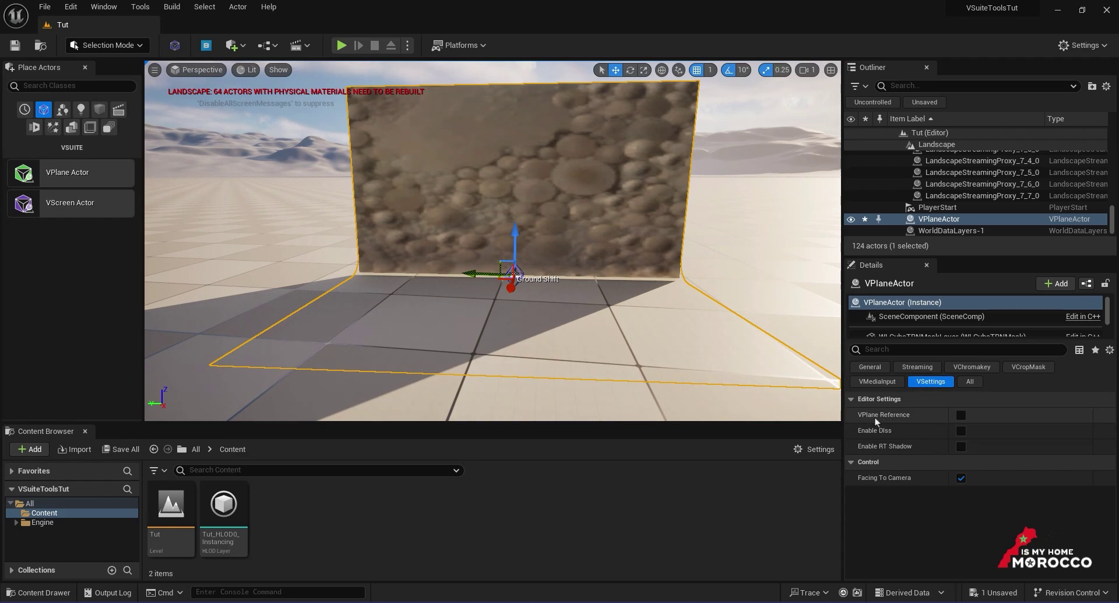
{"action": "left_click", "coordinate": [961, 414]}
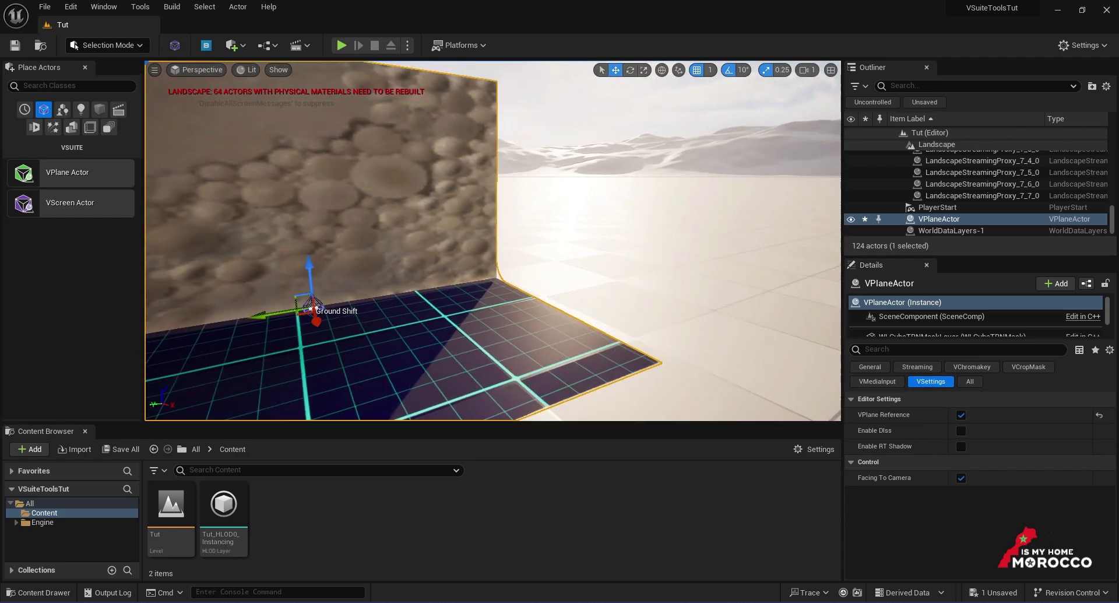
{"action": "left_click_drag", "start_coordinate": [492, 240], "coordinate": [449, 236]}
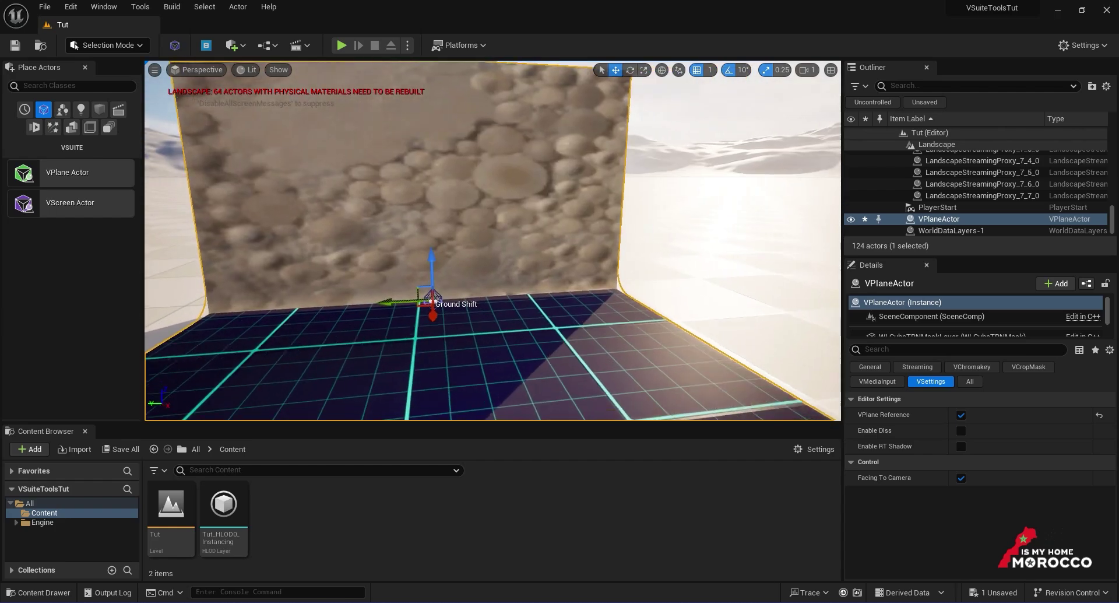
{"action": "left_click_drag", "start_coordinate": [295, 290], "coordinate": [602, 337]}
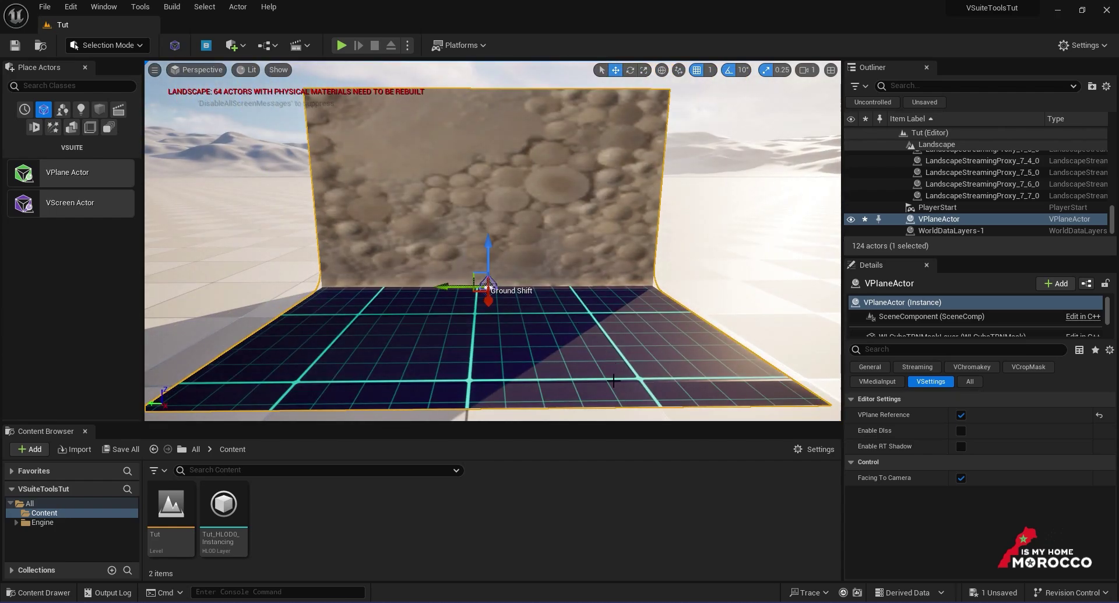
Create a folder named media inside the Content folder
{"action": "right_click", "coordinate": [46, 513]}
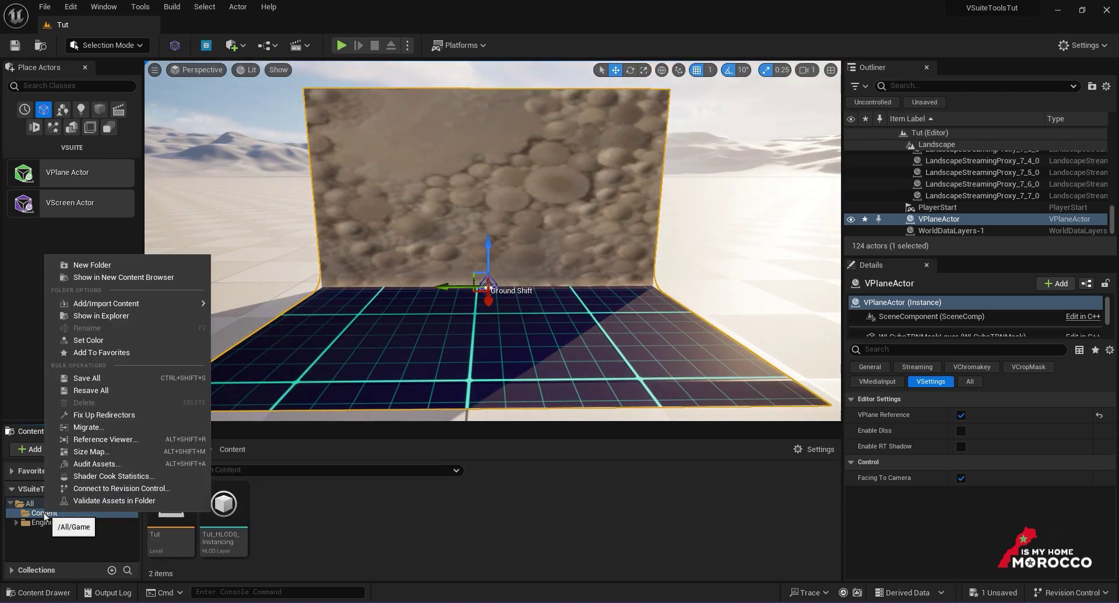
{"action": "left_click", "coordinate": [82, 265]}
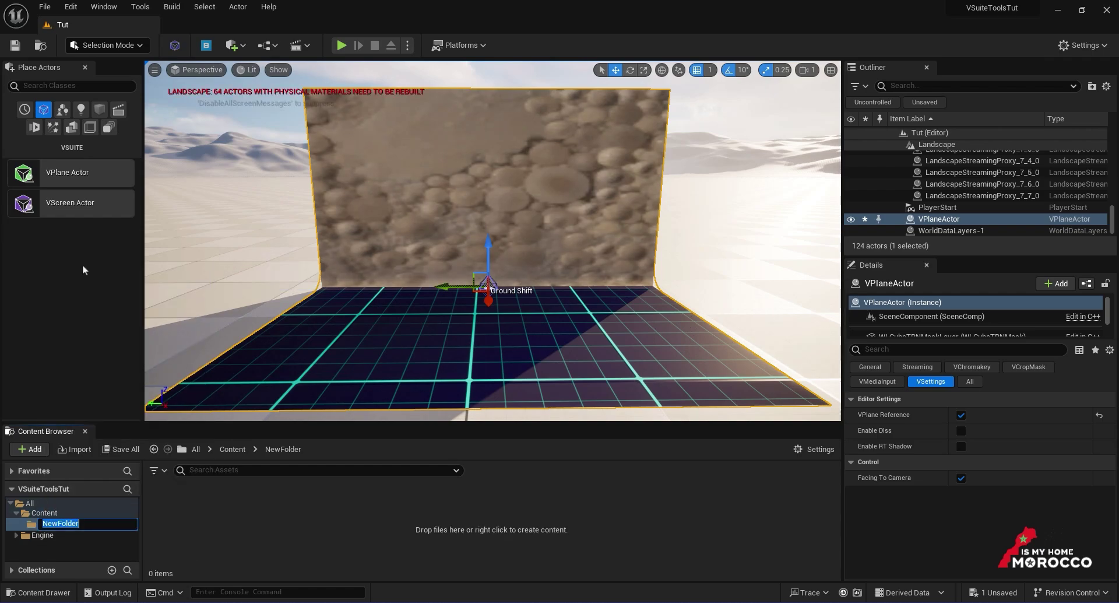
{"action": "type", "text": "medio"}
{"action": "key", "text": "BackSpace"}
{"action": "type", "text": "a"}
{"action": "key", "text": "Return"}
Create a Media Player with a linked video output MediaTexture in the media folder, keeping the default name
{"action": "right_click", "coordinate": [201, 503]}
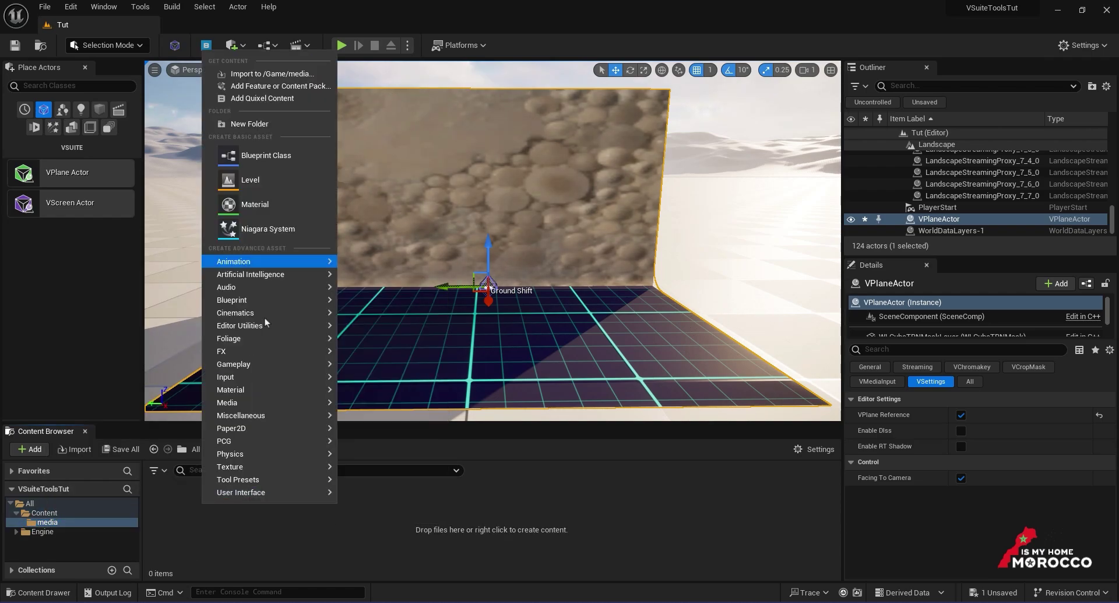
{"action": "mouse_move", "coordinate": [256, 403]}
{"action": "left_click", "coordinate": [389, 484]}
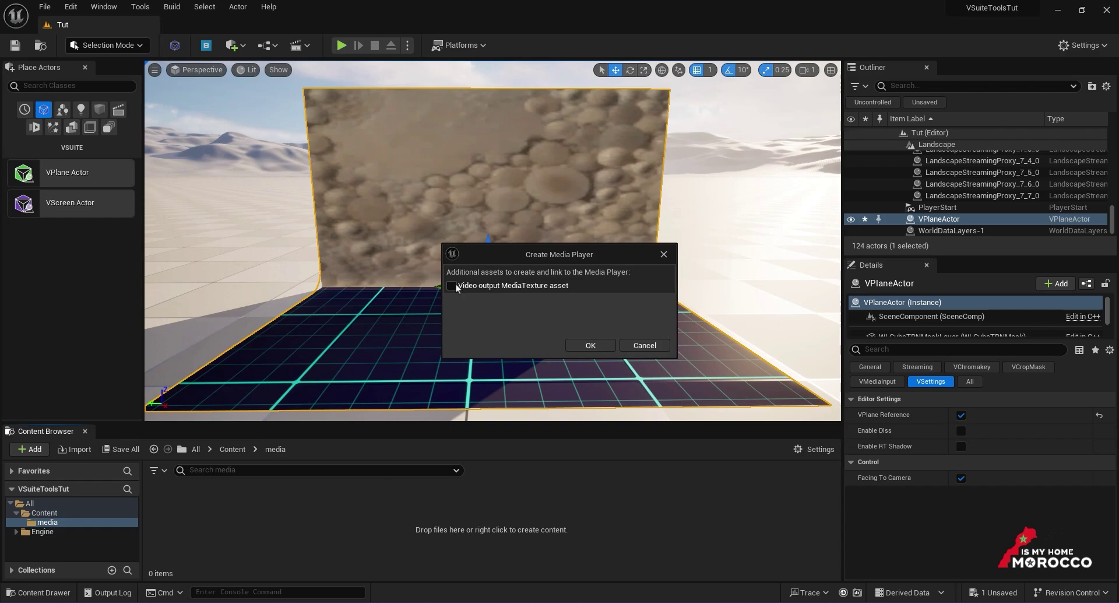
{"action": "left_click", "coordinate": [590, 345]}
{"action": "key", "text": "Return"}
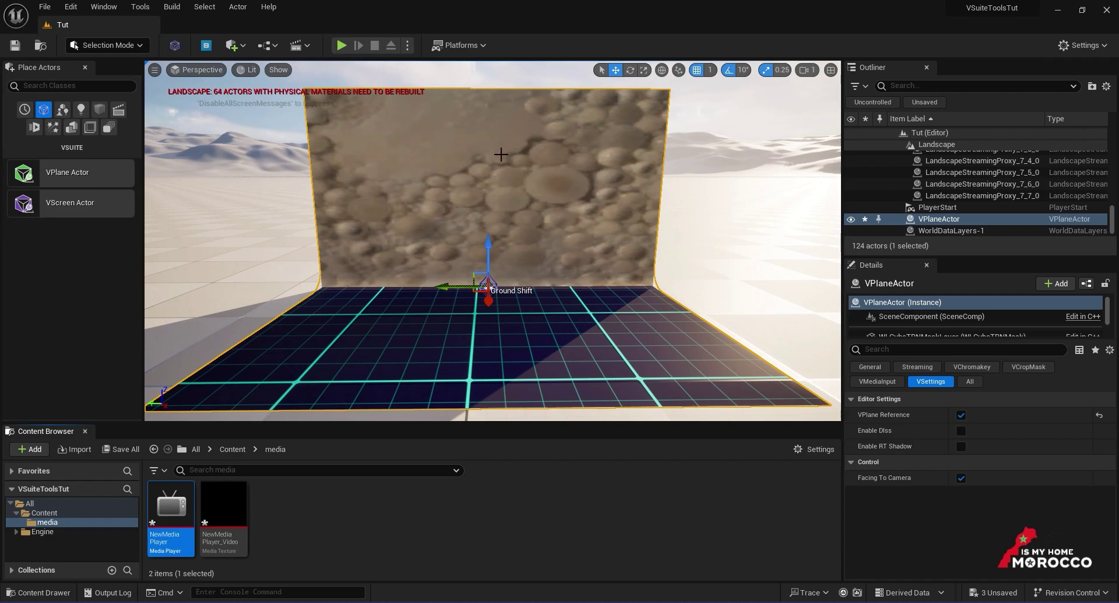
Save all content and add the AdobeStock_551396576 video to the media folder as a File Media Source
{"action": "left_click", "coordinate": [122, 450]}
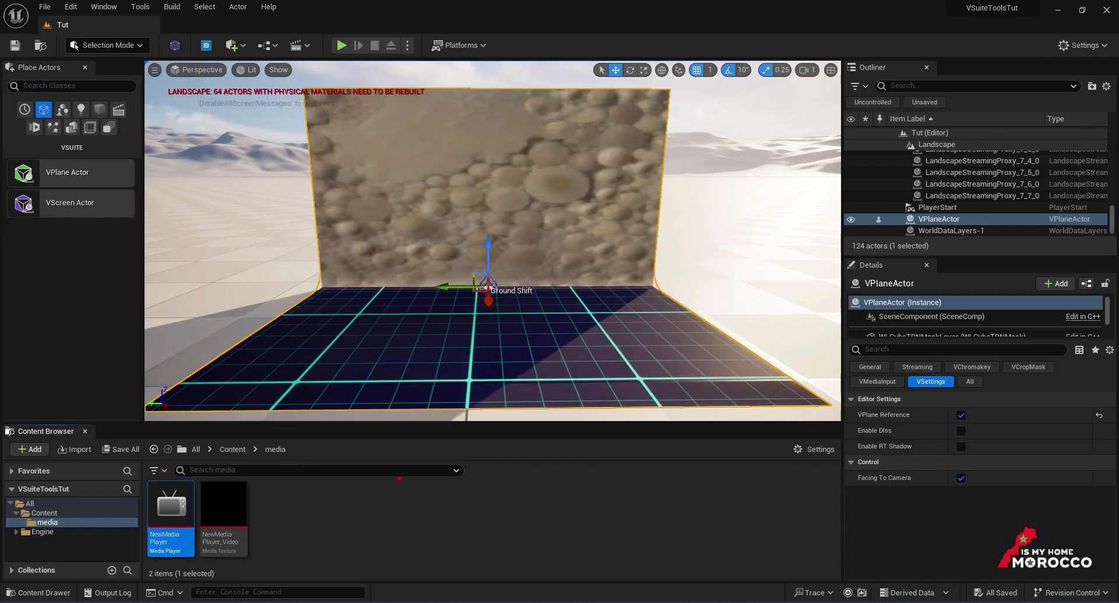
{"action": "left_click", "coordinate": [121, 449]}
{"action": "left_click", "coordinate": [644, 438]}
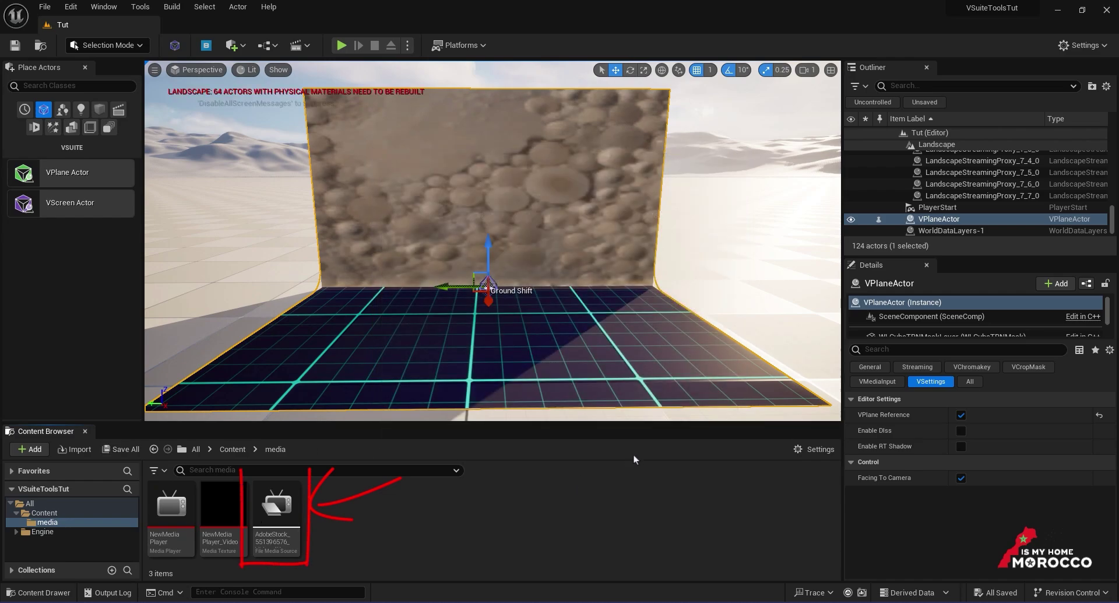
Play the AdobeStock_551396576_Video_4K_Preview source in the new media player, enable Loop, and minimize its editor window
{"action": "double_click", "coordinate": [169, 504]}
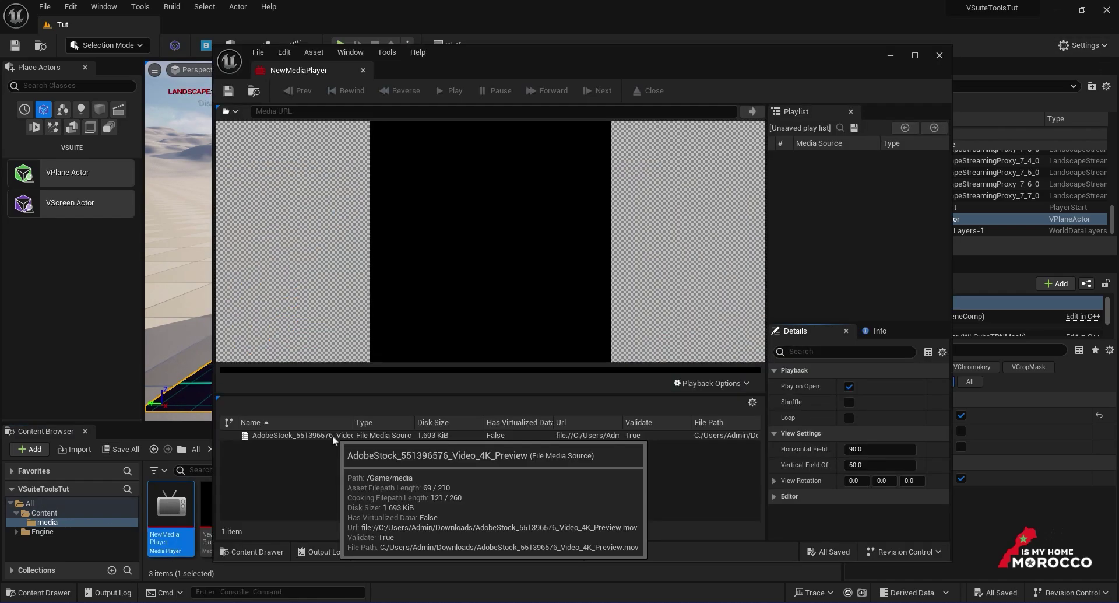
{"action": "double_click", "coordinate": [334, 436]}
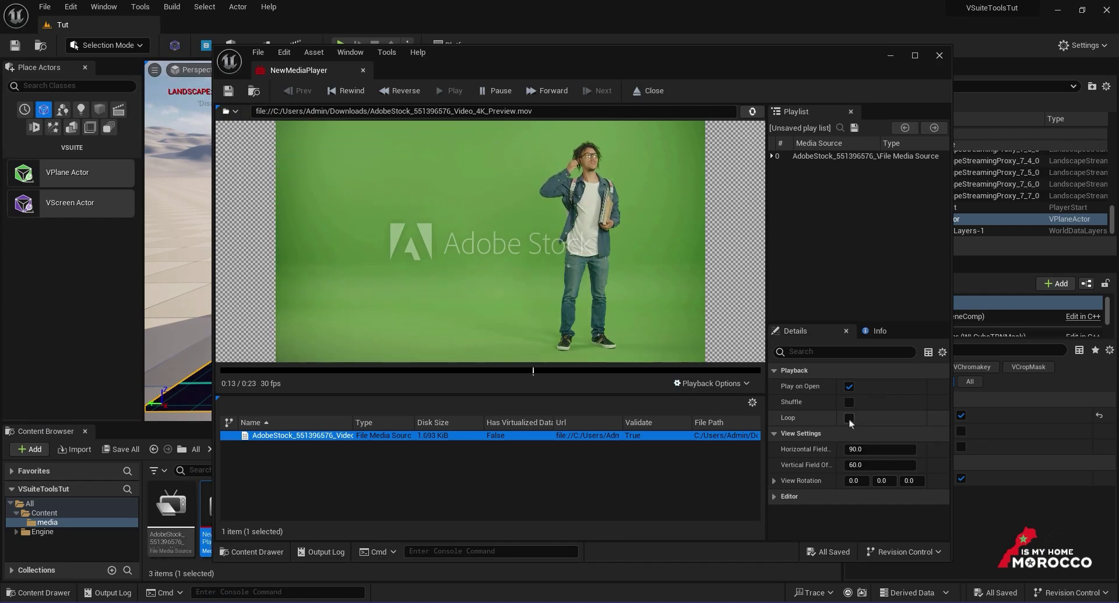
{"action": "left_click", "coordinate": [849, 418]}
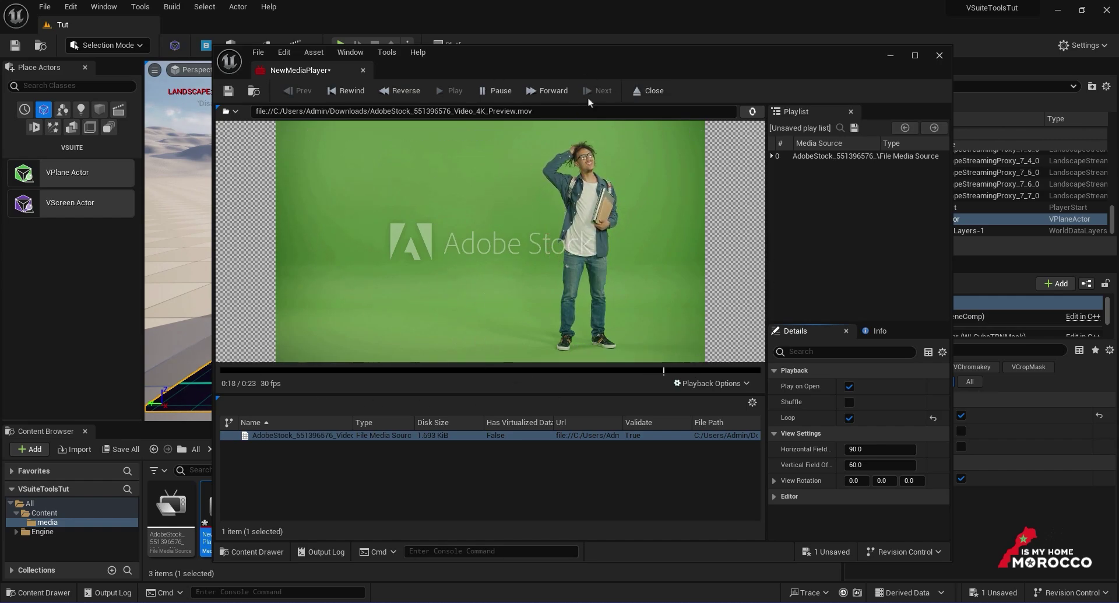
{"action": "left_click", "coordinate": [889, 55]}
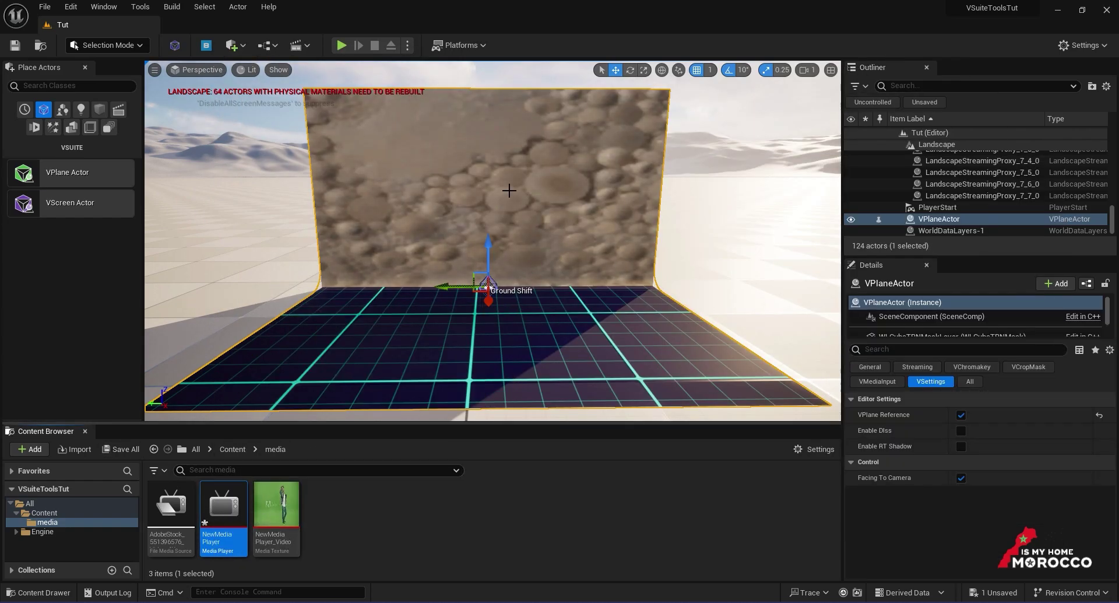
Set the VPlane actor's media resolution to UHD 4K (3840x2160) after trying Custom Resolution
{"action": "left_click", "coordinate": [876, 382]}
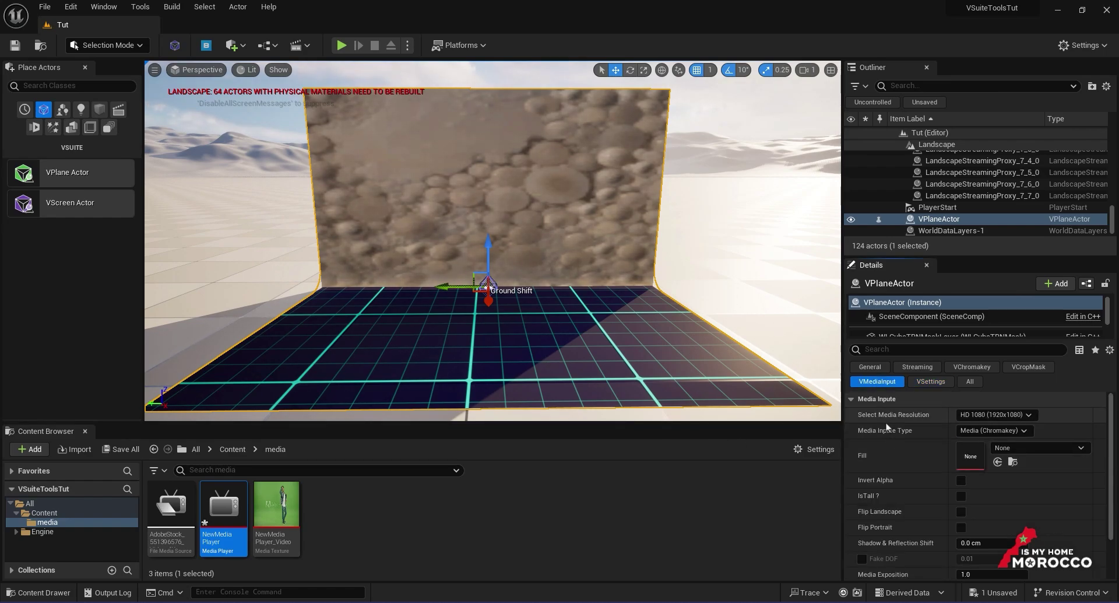
{"action": "left_click", "coordinate": [997, 415]}
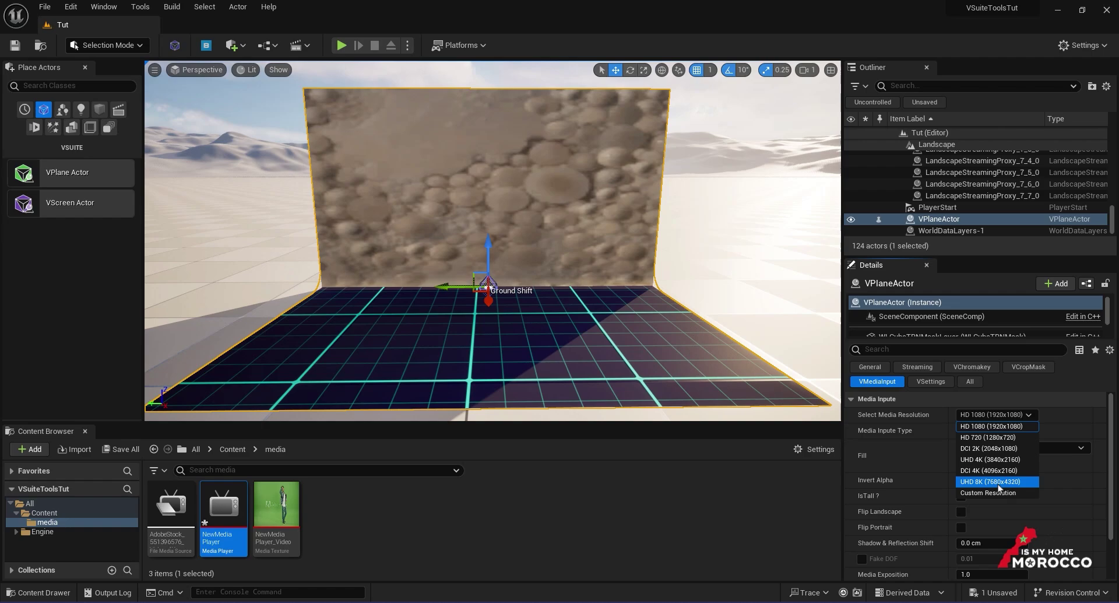
{"action": "left_click", "coordinate": [995, 493]}
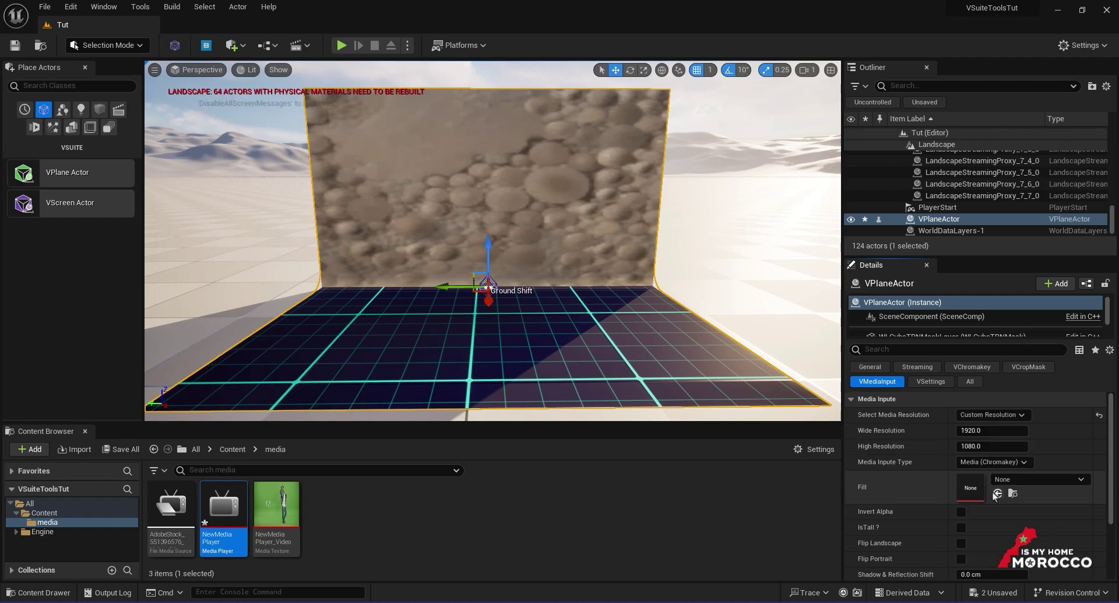
{"action": "left_click", "coordinate": [992, 416]}
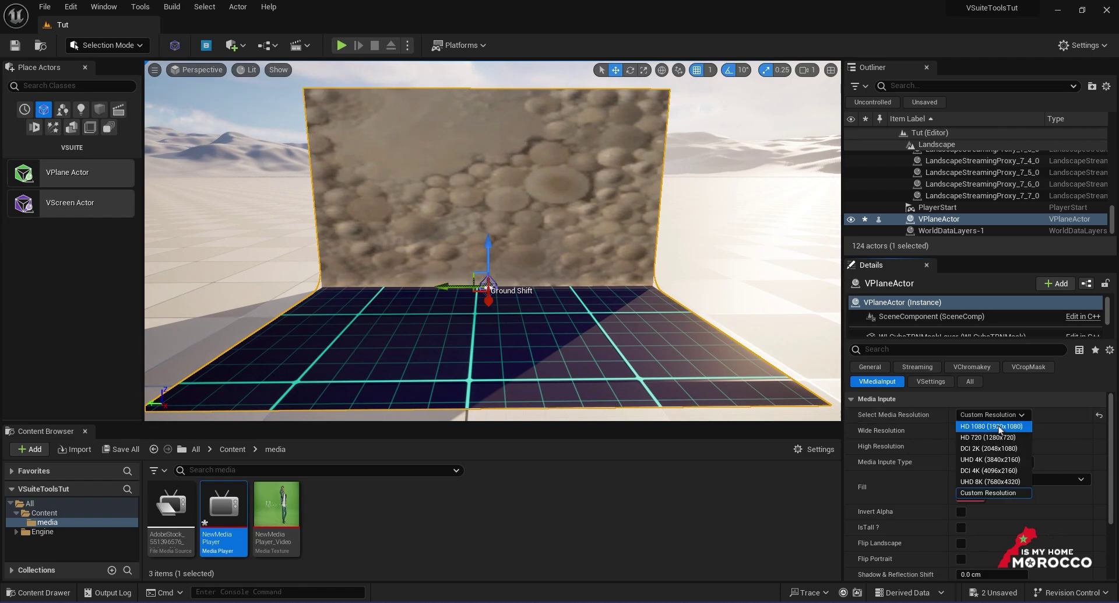
{"action": "left_click", "coordinate": [994, 459]}
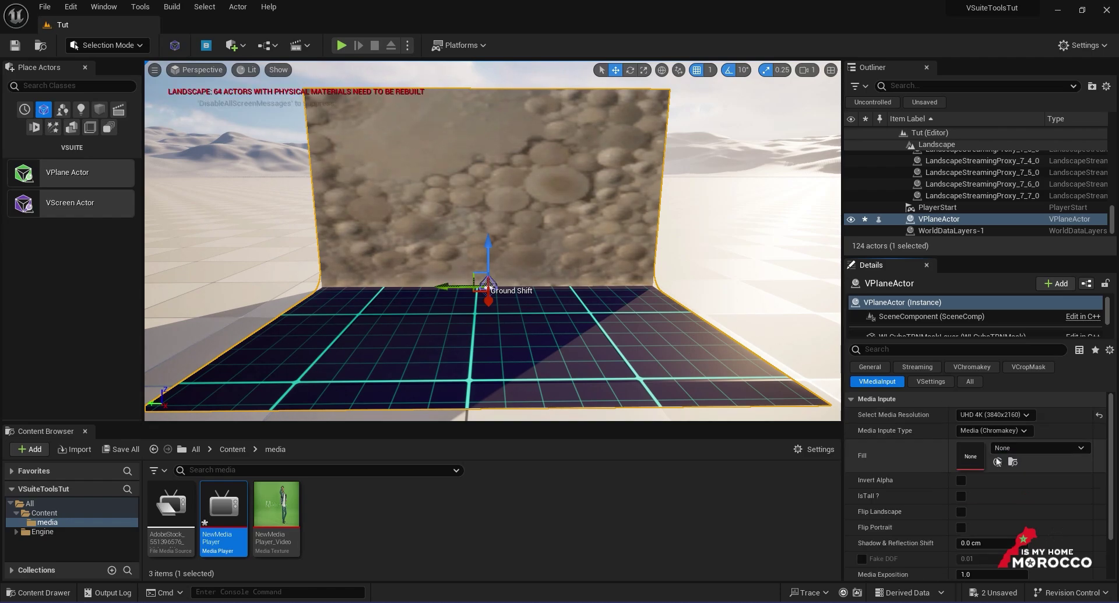
In the NewMediaPlayer_Video texture, enable new style output and mipmap generation, and set the total number of mips to 11
{"action": "double_click", "coordinate": [267, 518]}
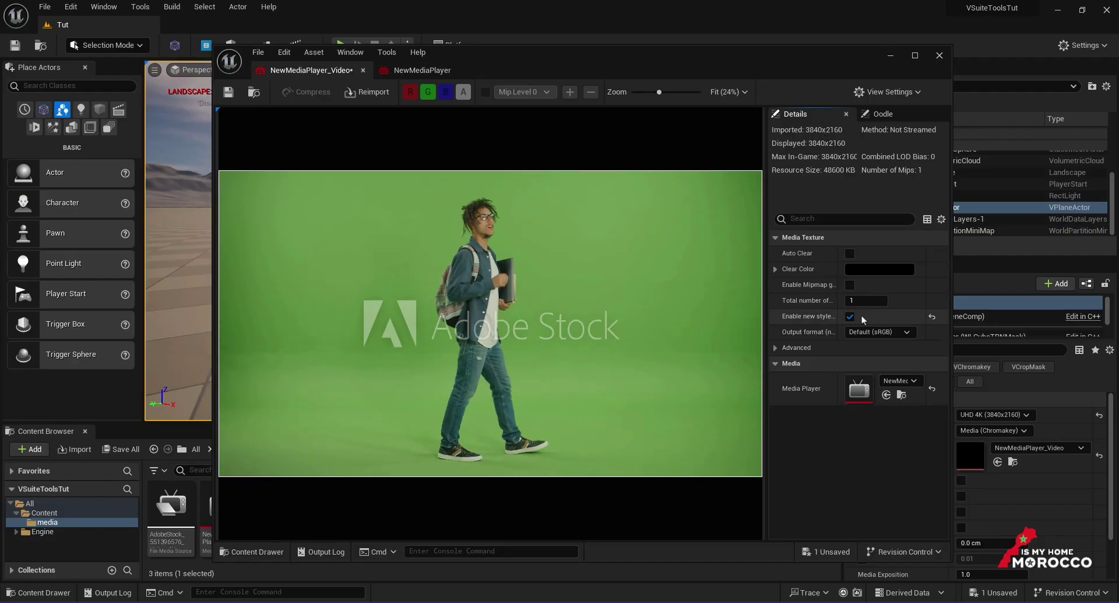
{"action": "left_click", "coordinate": [849, 284]}
{"action": "left_click", "coordinate": [855, 300]}
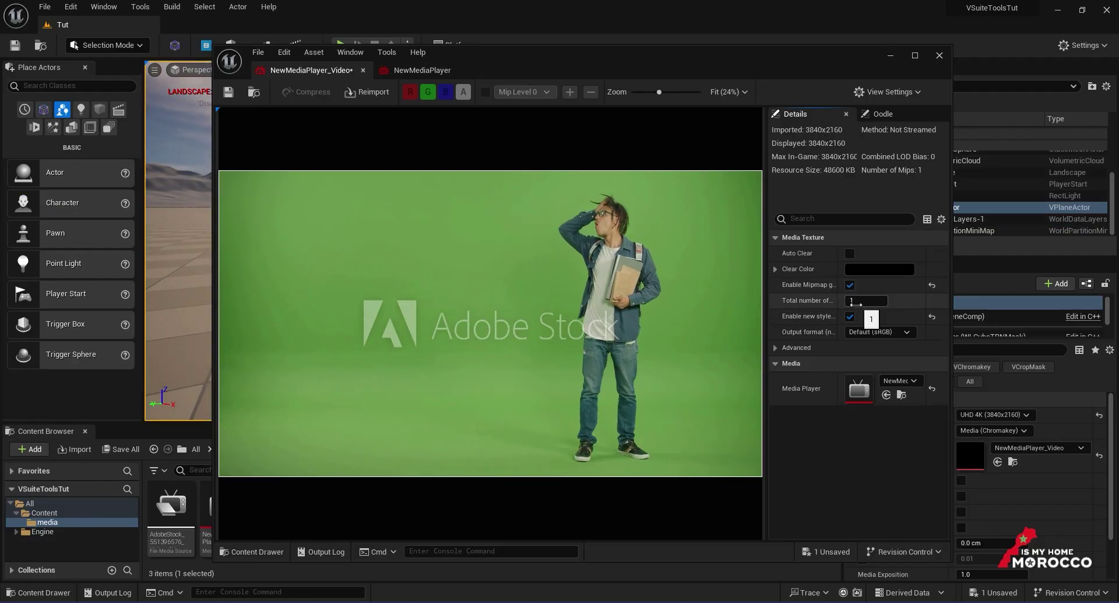
{"action": "type", "text": "11"}
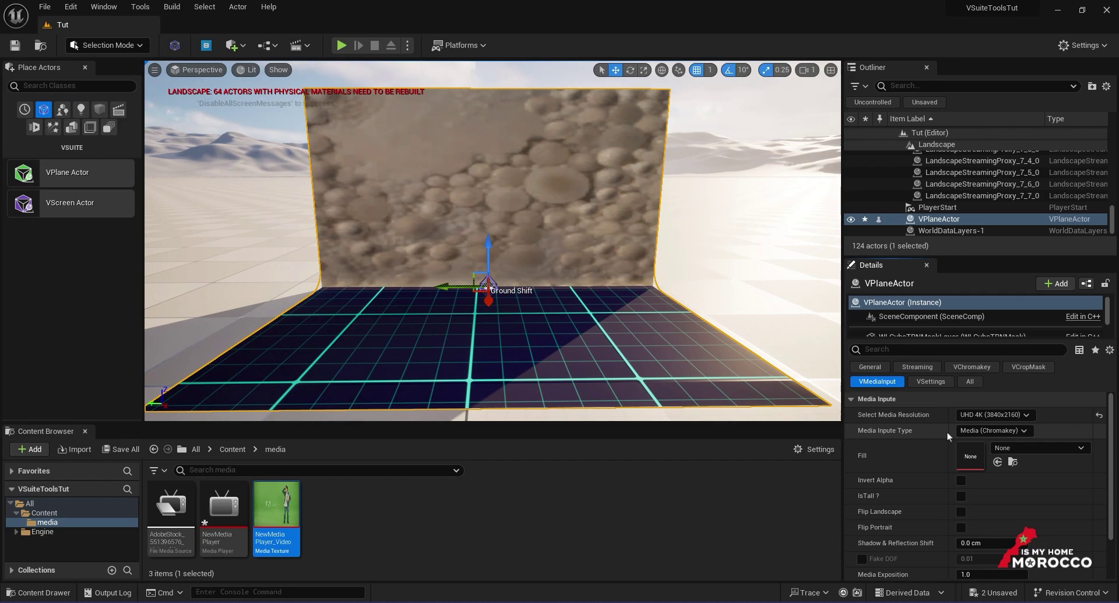
Choose Media (Chromakey) as the VPlane actor's media input type and view its chroma key settings
{"action": "left_click", "coordinate": [1028, 431]}
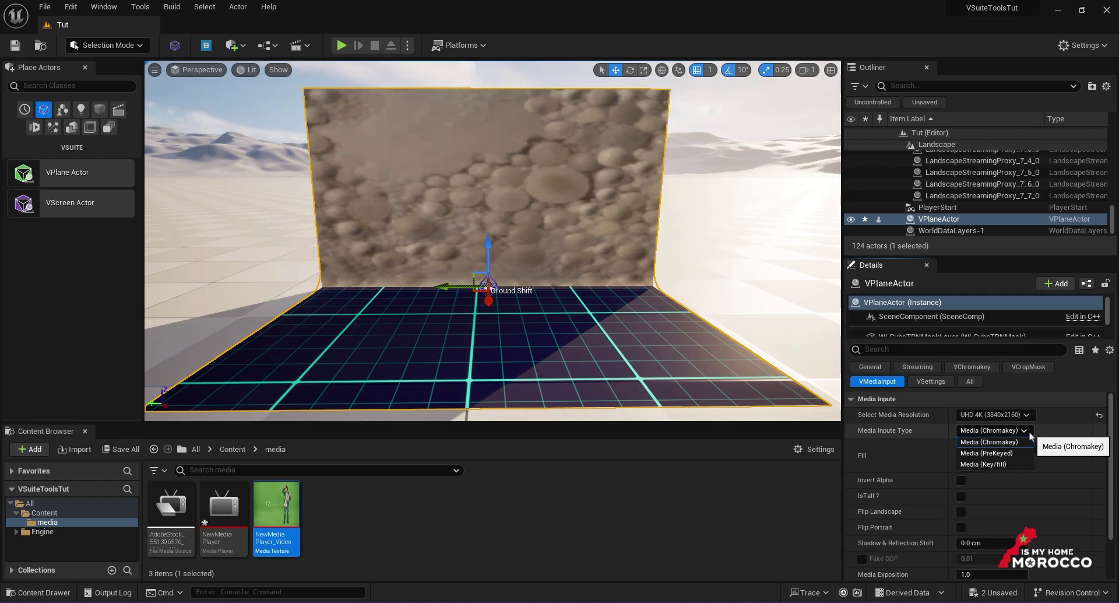
{"action": "left_click", "coordinate": [1017, 443]}
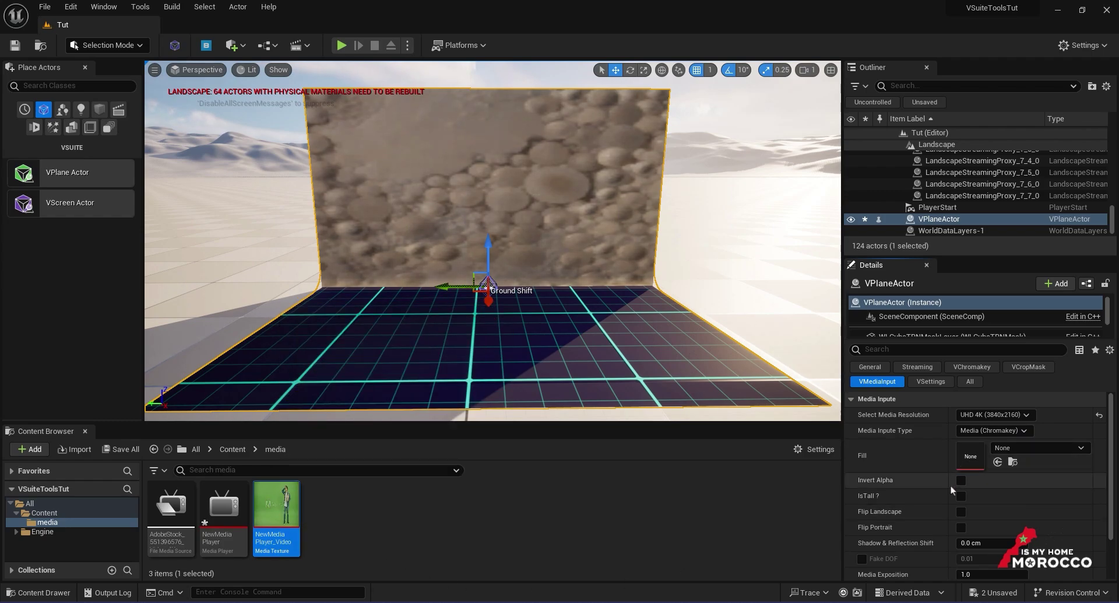
{"action": "left_click", "coordinate": [971, 367]}
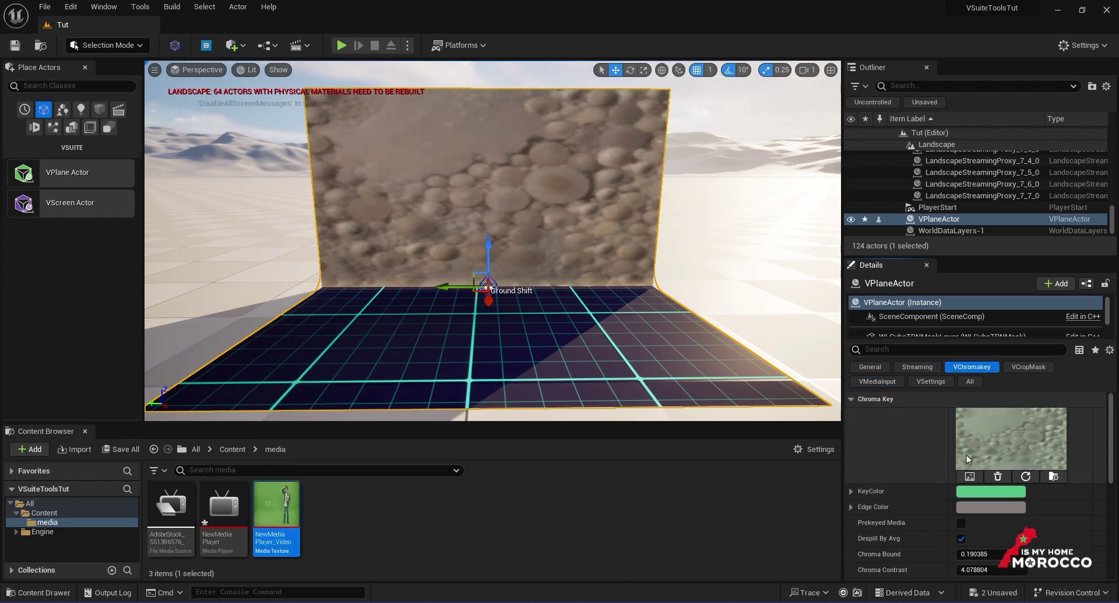
Try the Media (PreKeyed) and Media (Key/fill) input types on the VPlane actor and look at the Fill texture choices
{"action": "left_click", "coordinate": [877, 381]}
{"action": "left_click", "coordinate": [994, 430]}
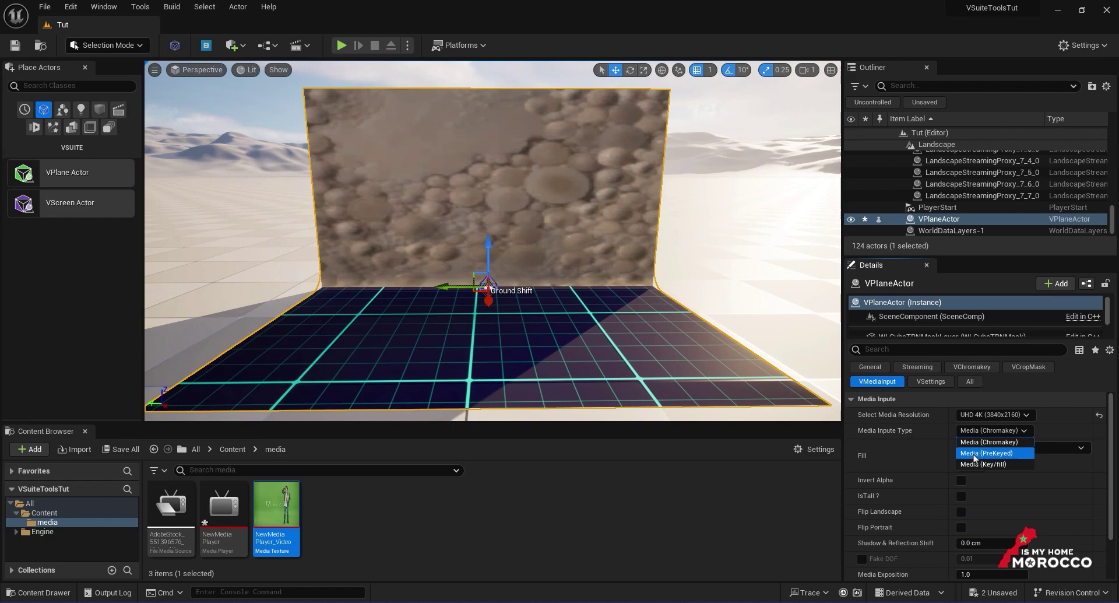
{"action": "left_click", "coordinate": [992, 454]}
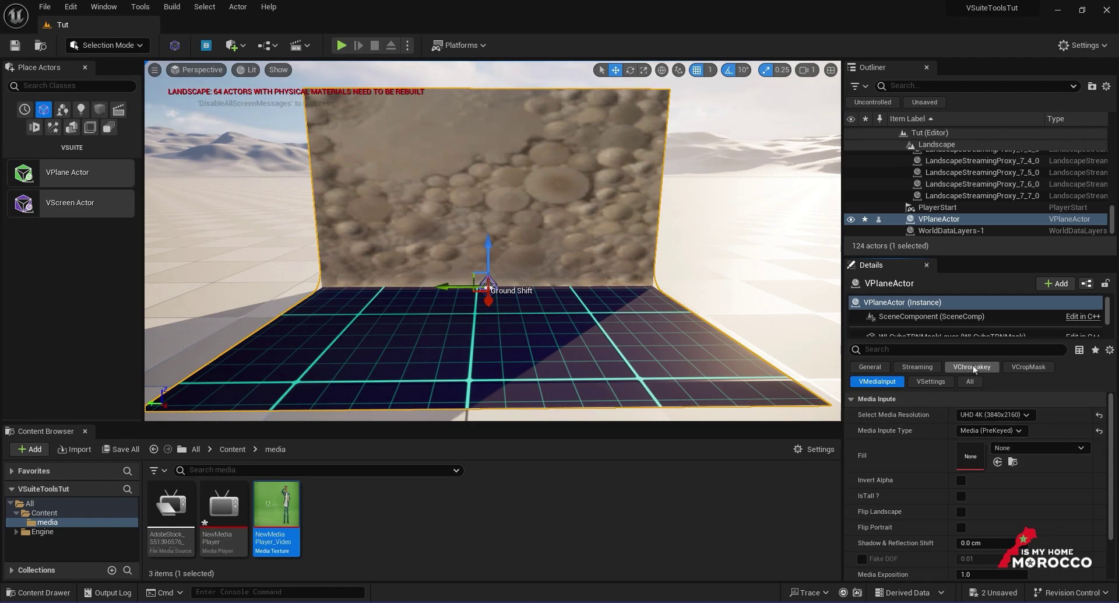
{"action": "left_click", "coordinate": [991, 430]}
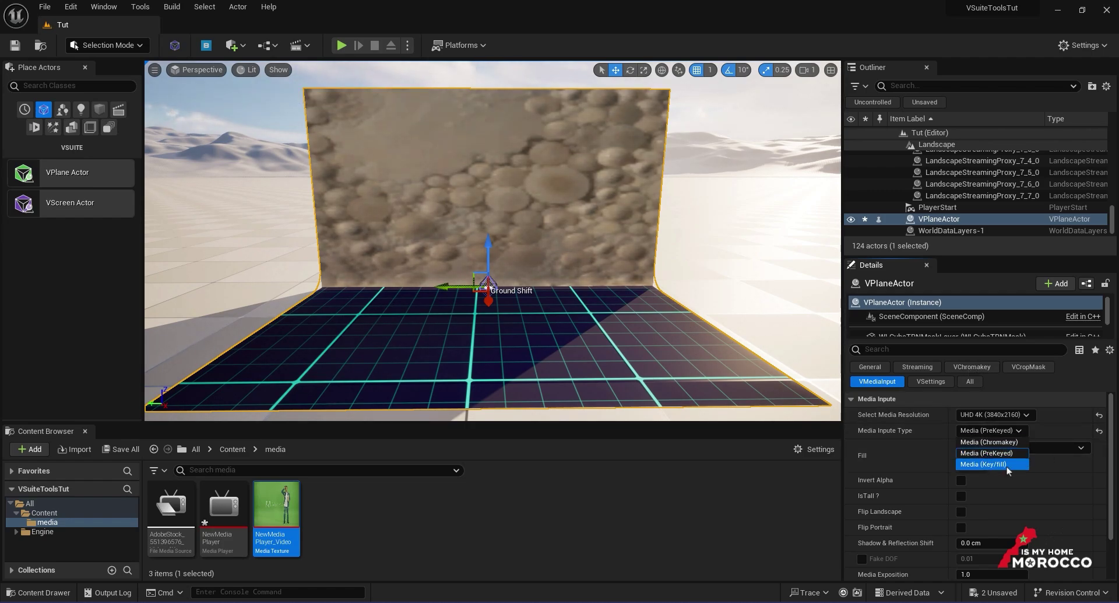
{"action": "left_click", "coordinate": [1008, 464]}
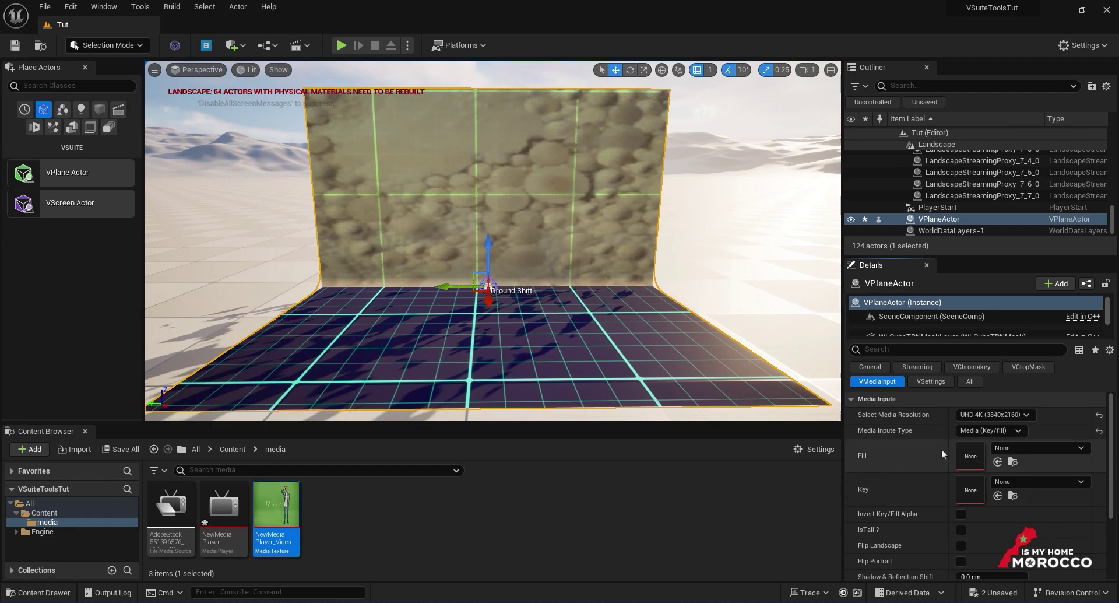
{"action": "left_click", "coordinate": [1037, 448]}
{"action": "left_click", "coordinate": [932, 465]}
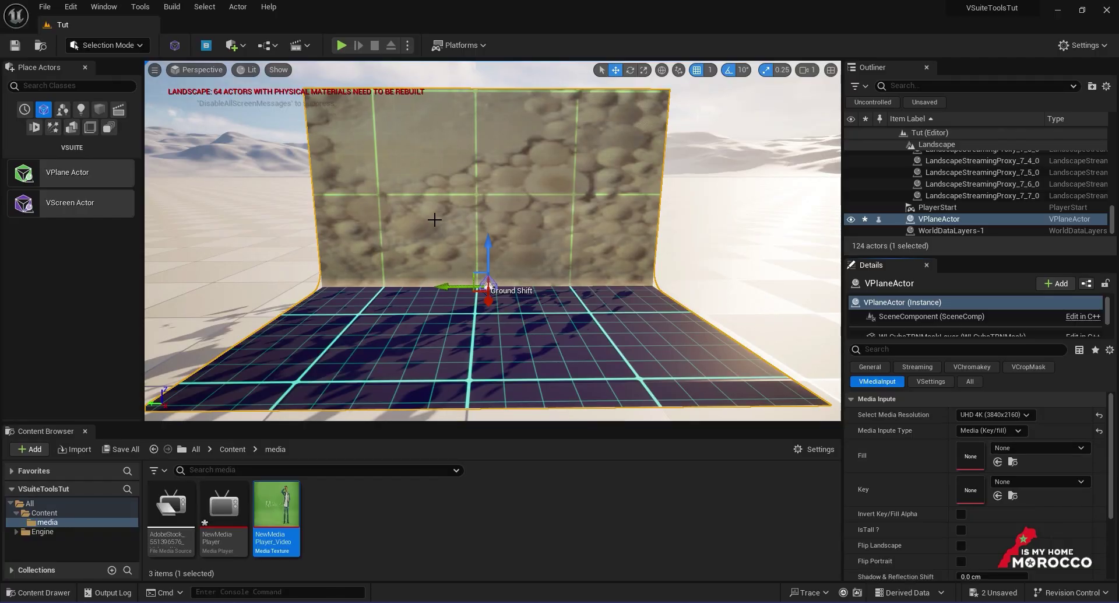
Set the VPlane actor's media input type back to Media (Chromakey)
{"action": "left_click", "coordinate": [1001, 432]}
{"action": "left_click", "coordinate": [991, 442]}
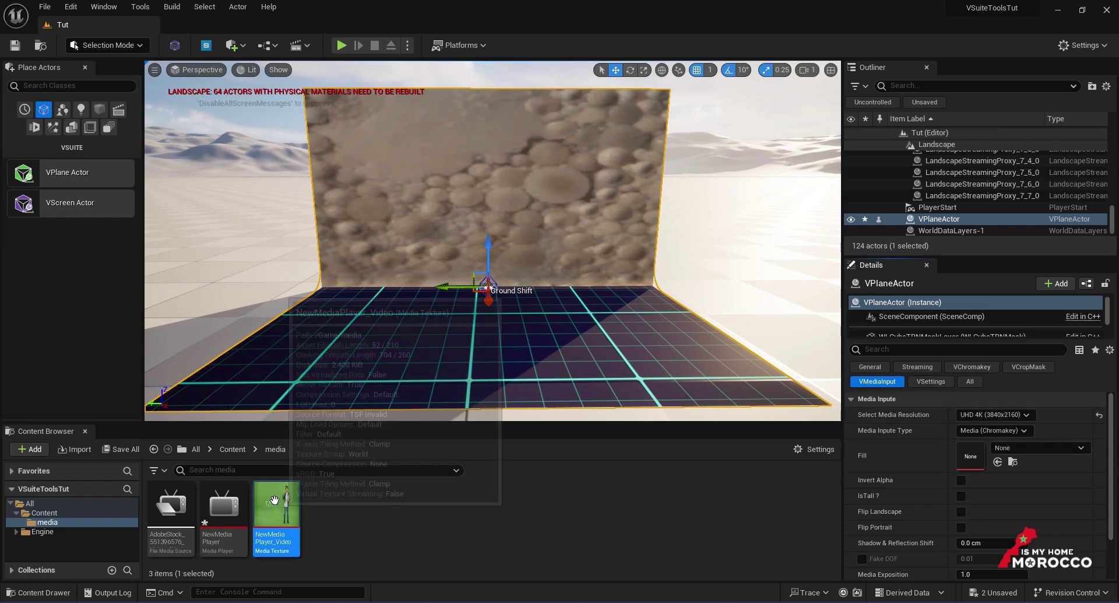
Assign the NewMediaPlayer_Video texture as the VPlane actor's Fill media
{"action": "left_click_drag", "start_coordinate": [273, 499], "coordinate": [970, 455]}
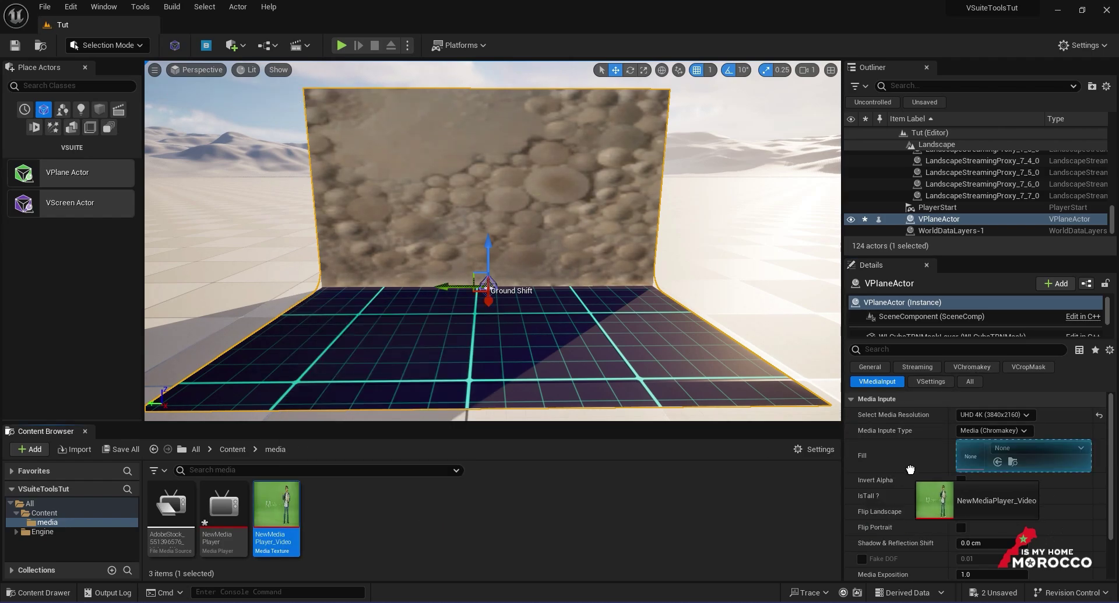
{"action": "mouse_move", "coordinate": [596, 364]}
{"action": "right_mouse_down"}
{"action": "mouse_move", "coordinate": [652, 361]}
{"action": "mouse_move", "coordinate": [565, 364]}
{"action": "mouse_move", "coordinate": [611, 373]}
{"action": "right_mouse_up"}
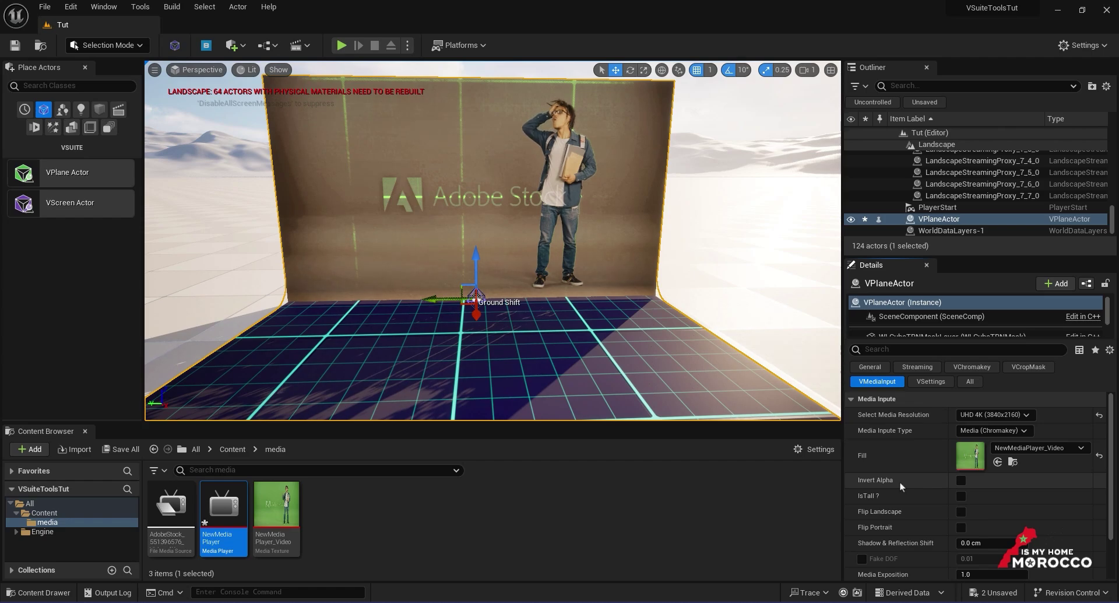
Try the Invert Alpha option on the VPlane actor, leave it off, and look at the media input type choices
{"action": "left_click", "coordinate": [960, 480]}
{"action": "left_click", "coordinate": [960, 480]}
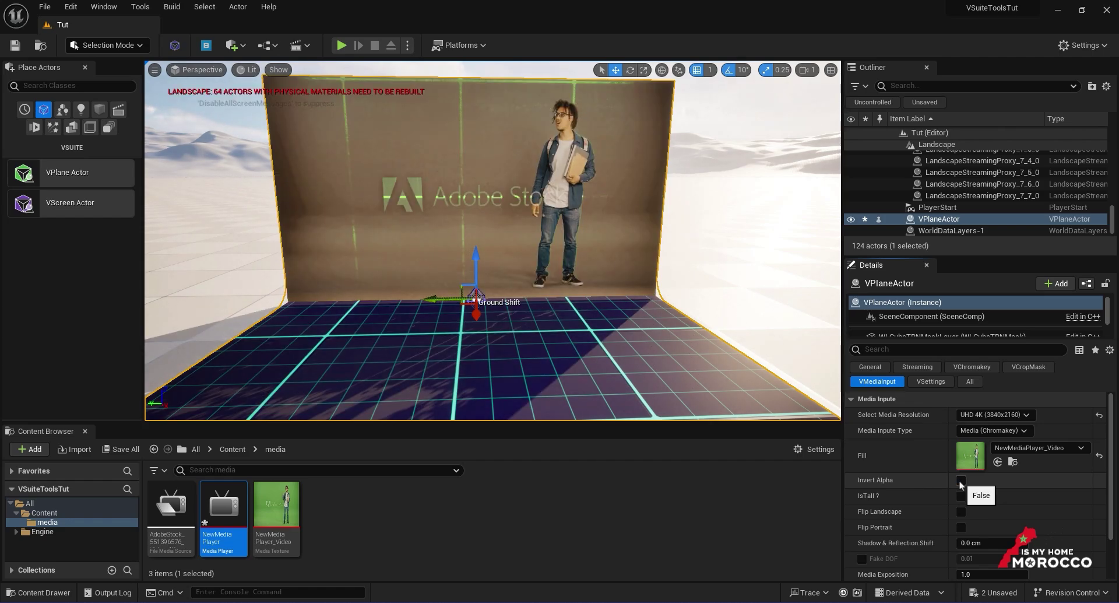
{"action": "left_click", "coordinate": [991, 430]}
{"action": "left_click", "coordinate": [918, 474]}
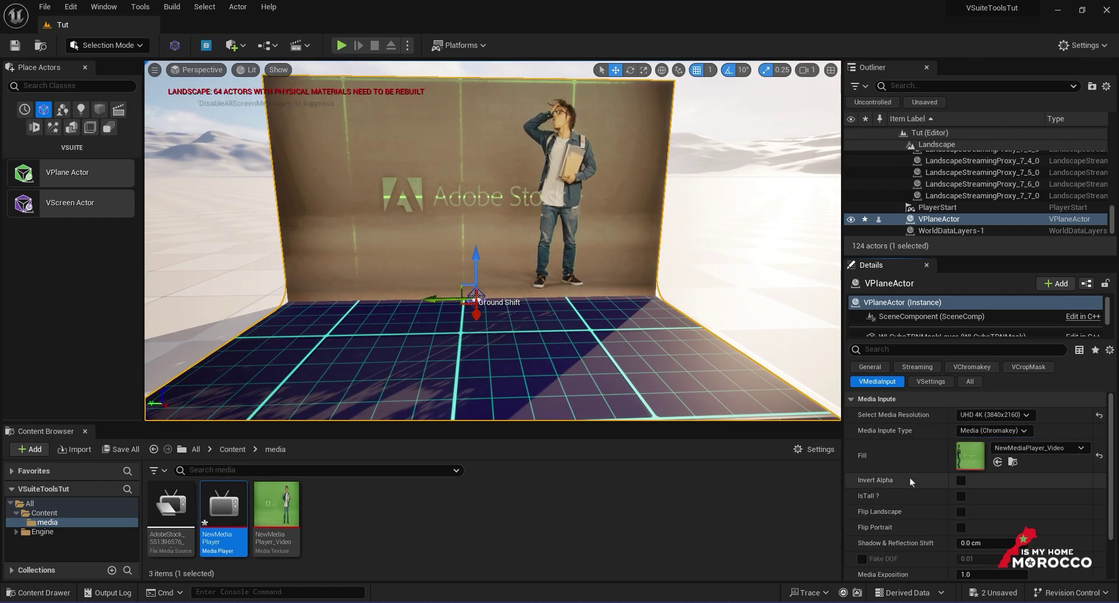
{"action": "left_click", "coordinate": [961, 481]}
{"action": "left_click", "coordinate": [960, 481]}
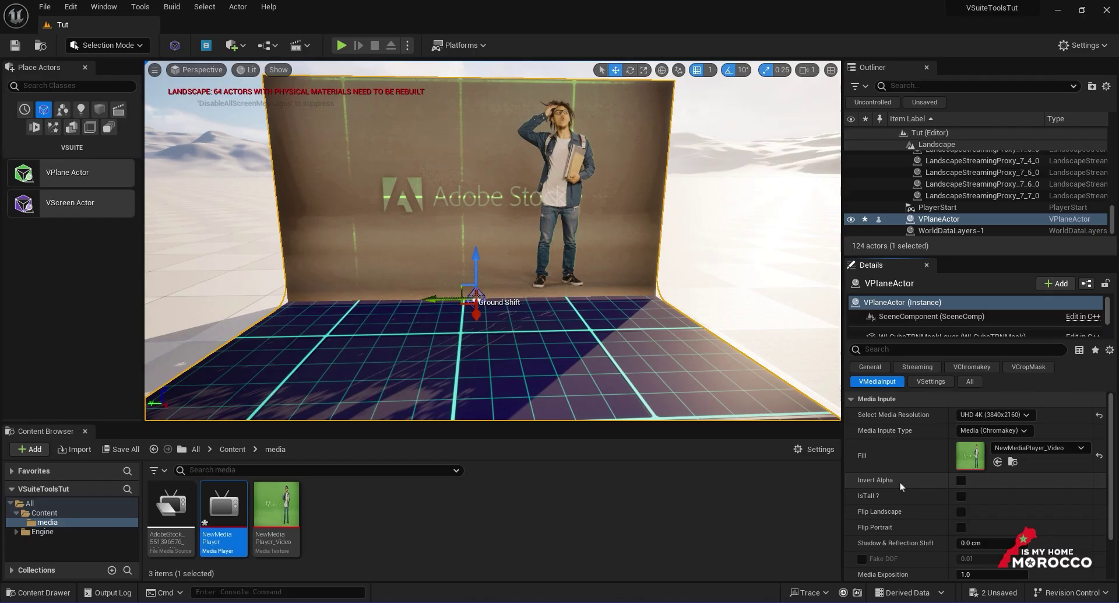
Try the IsTall and Flip Portrait options on the VPlane actor and switch both back off
{"action": "left_click", "coordinate": [960, 496]}
{"action": "left_click", "coordinate": [960, 496]}
{"action": "left_click", "coordinate": [960, 496]}
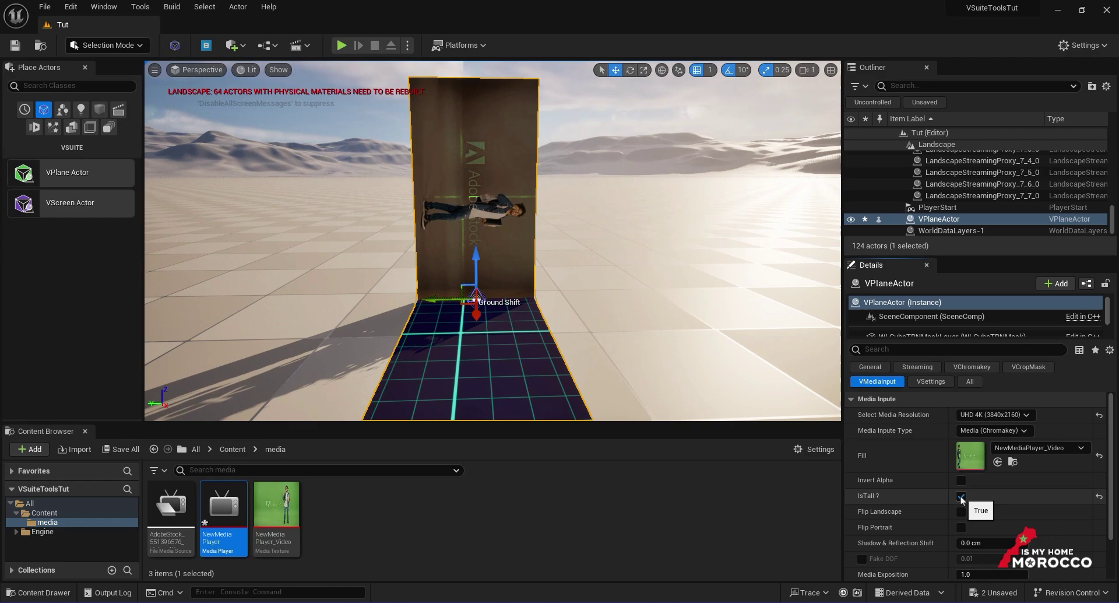
{"action": "left_click", "coordinate": [960, 496]}
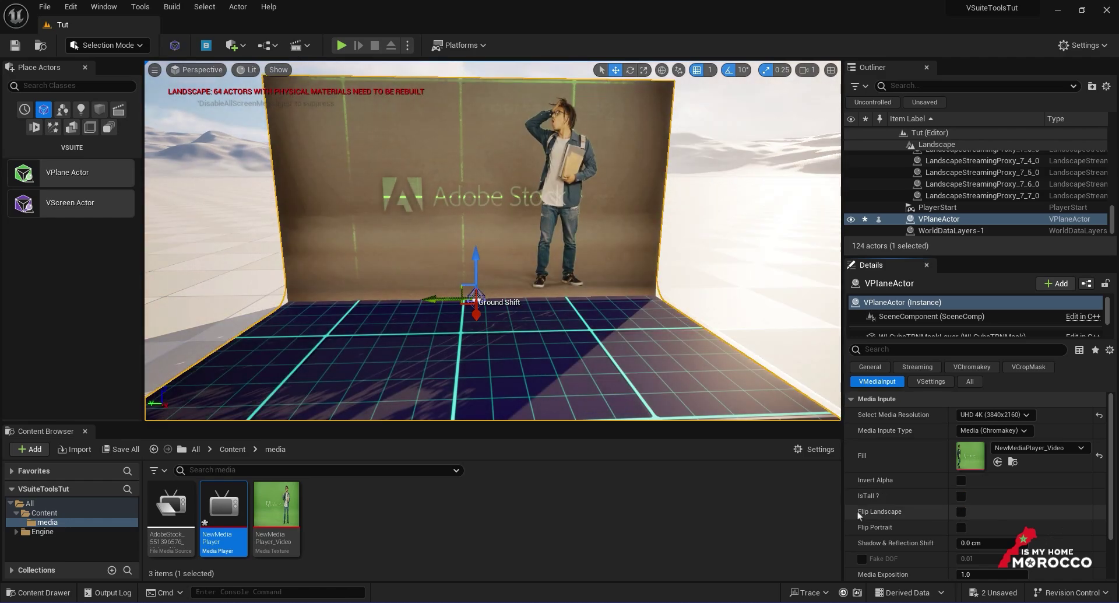
{"action": "left_click", "coordinate": [961, 496]}
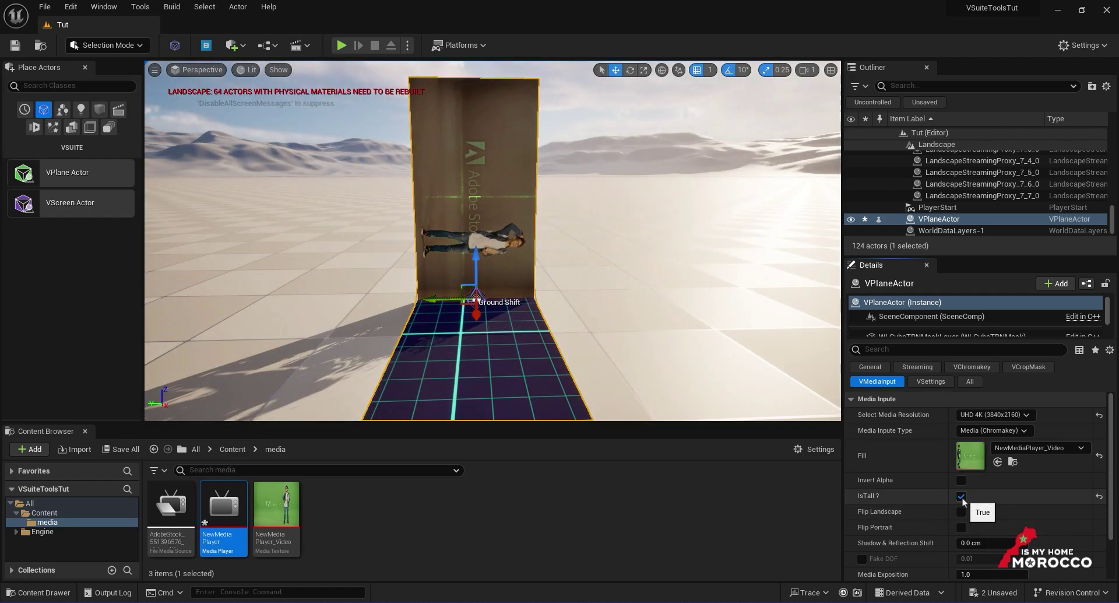
{"action": "left_click", "coordinate": [961, 527]}
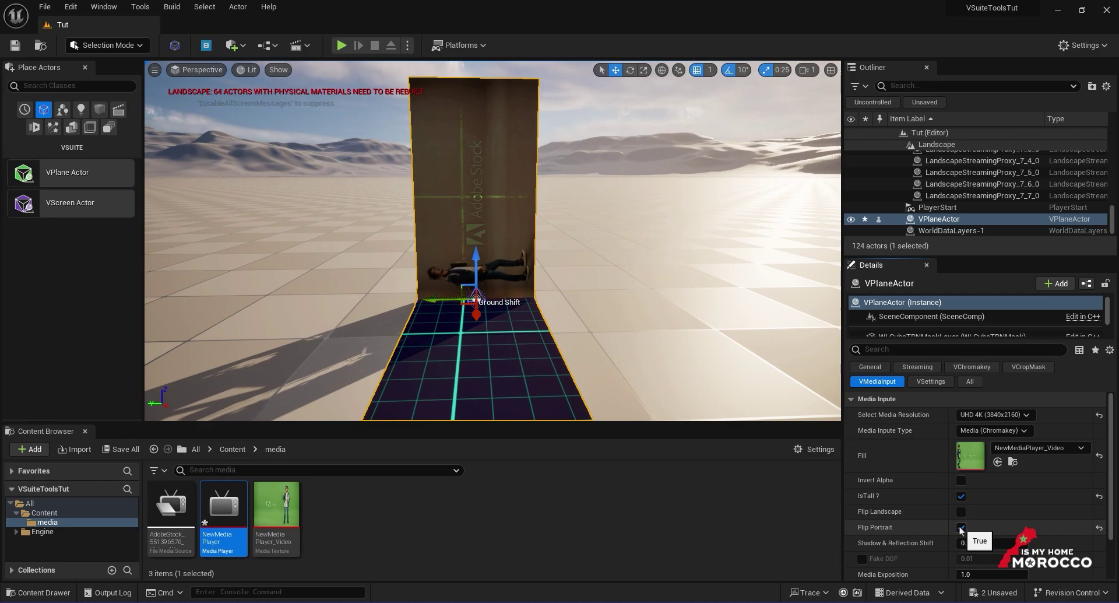
{"action": "left_click", "coordinate": [961, 527]}
{"action": "left_click", "coordinate": [961, 496]}
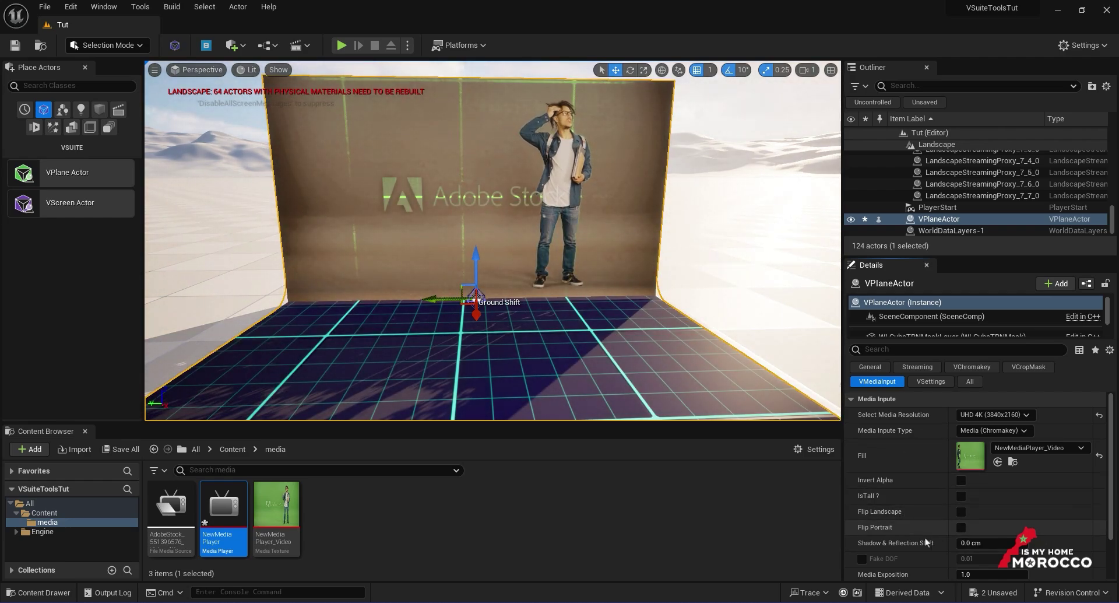
Disable Receive Light in the VPlane actor's media input settings
{"action": "scroll", "coordinate": [894, 544], "scroll_direction": "down", "scroll_amount": 2}
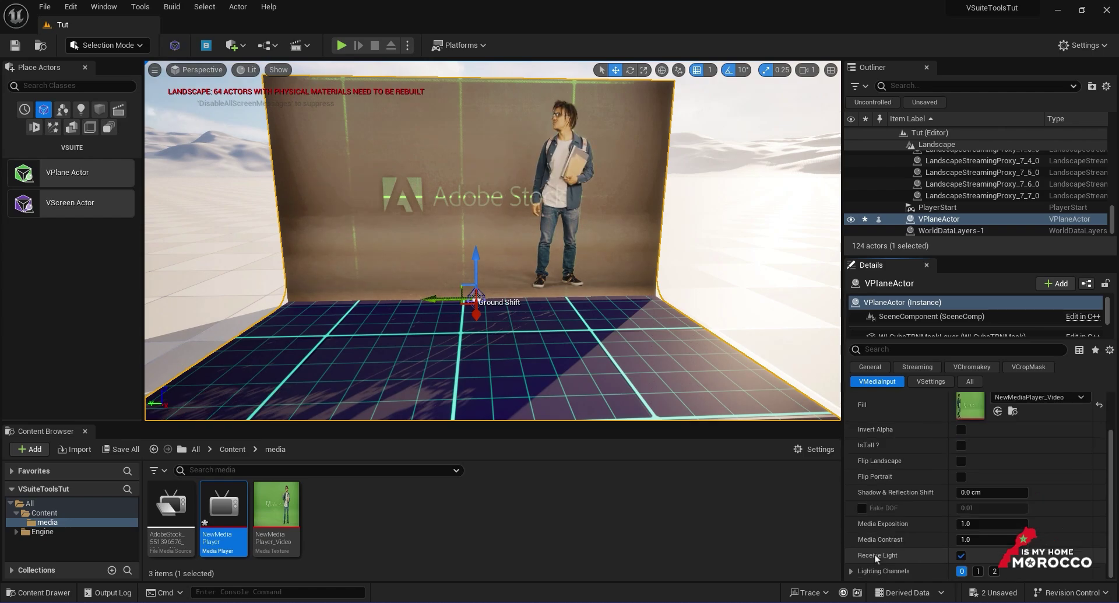
{"action": "left_click", "coordinate": [962, 555]}
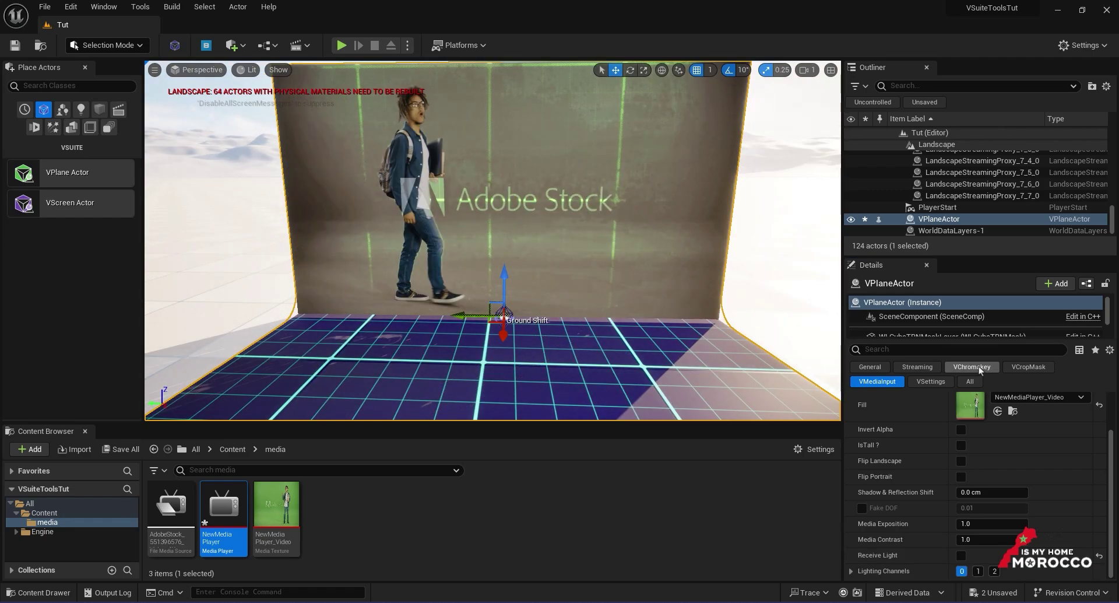
Set the VPlane actor's chroma key KeyColor by sampling the green background of the NewMediaPlayer_Video texture
{"action": "left_click", "coordinate": [970, 369]}
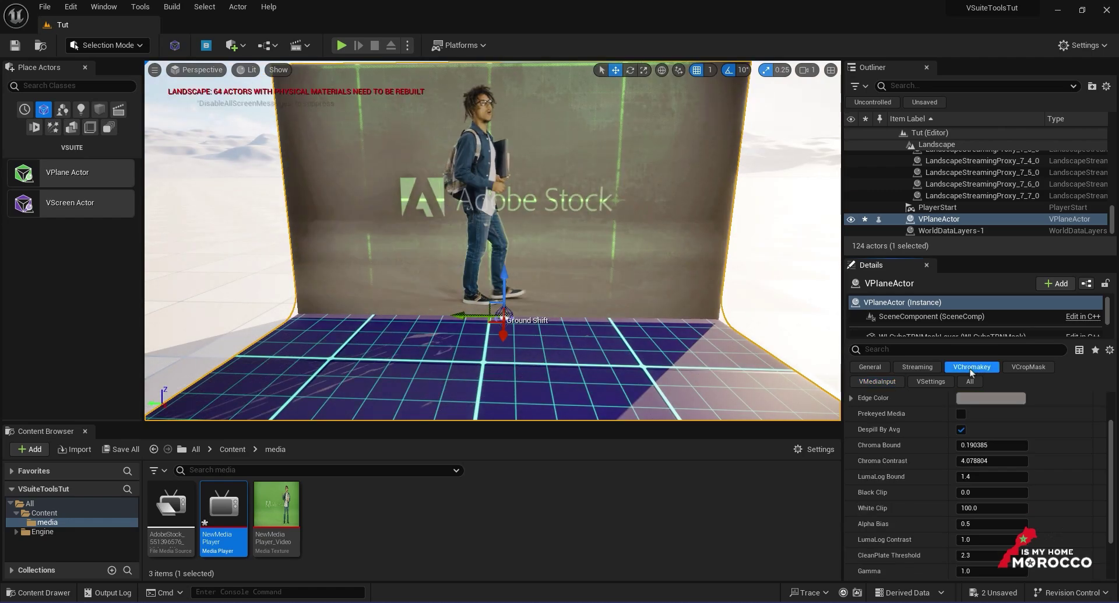
{"action": "left_click", "coordinate": [277, 506]}
{"action": "double_click", "coordinate": [277, 506]}
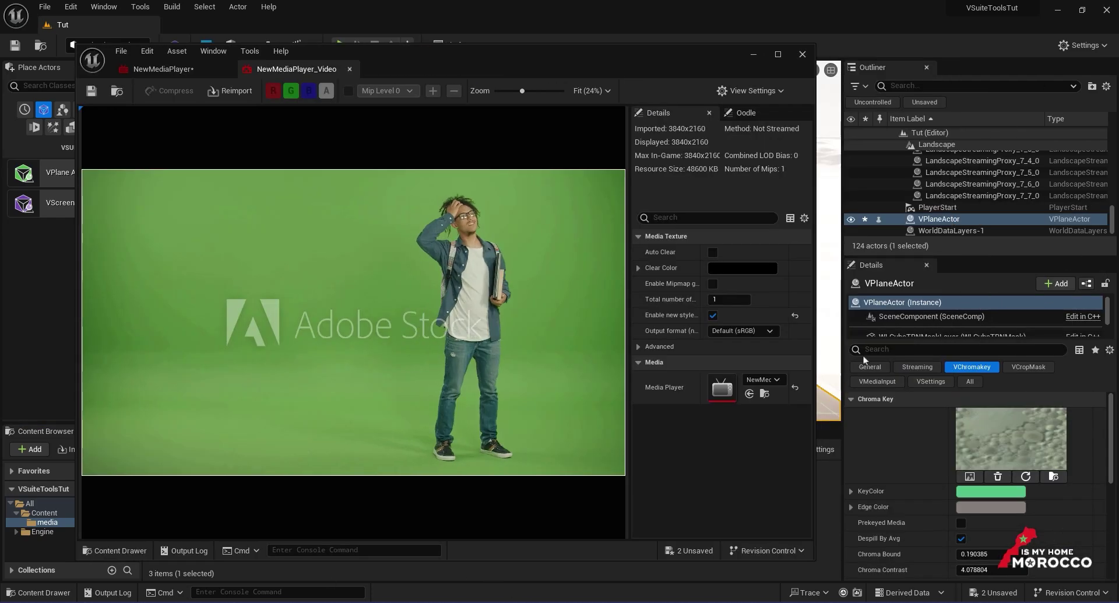
{"action": "left_click", "coordinate": [991, 491]}
{"action": "left_click", "coordinate": [965, 407]}
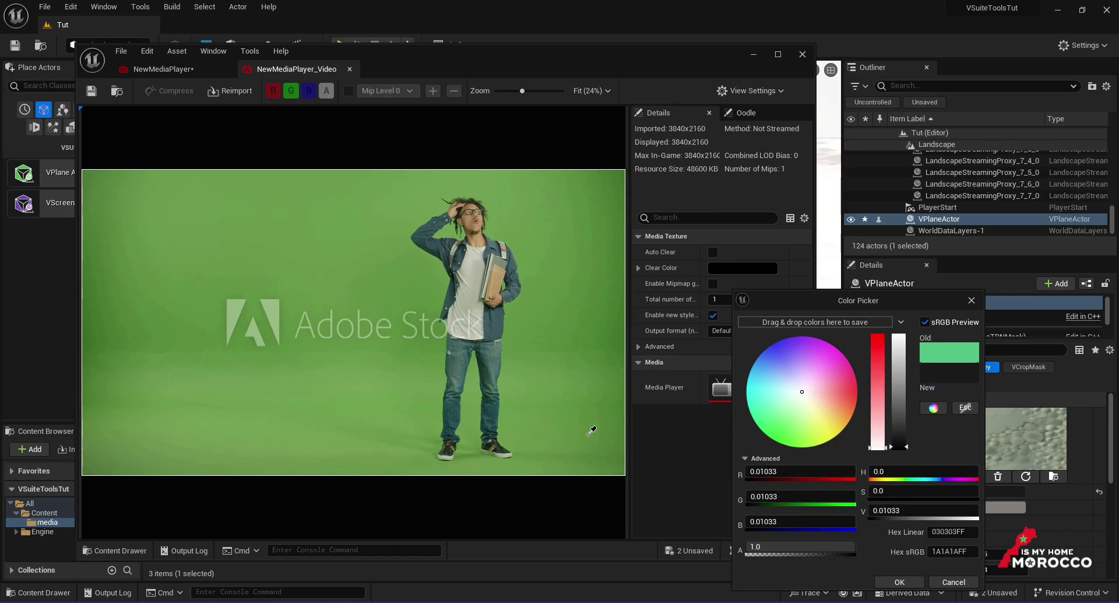
{"action": "left_click", "coordinate": [522, 319]}
{"action": "left_click", "coordinate": [754, 54]}
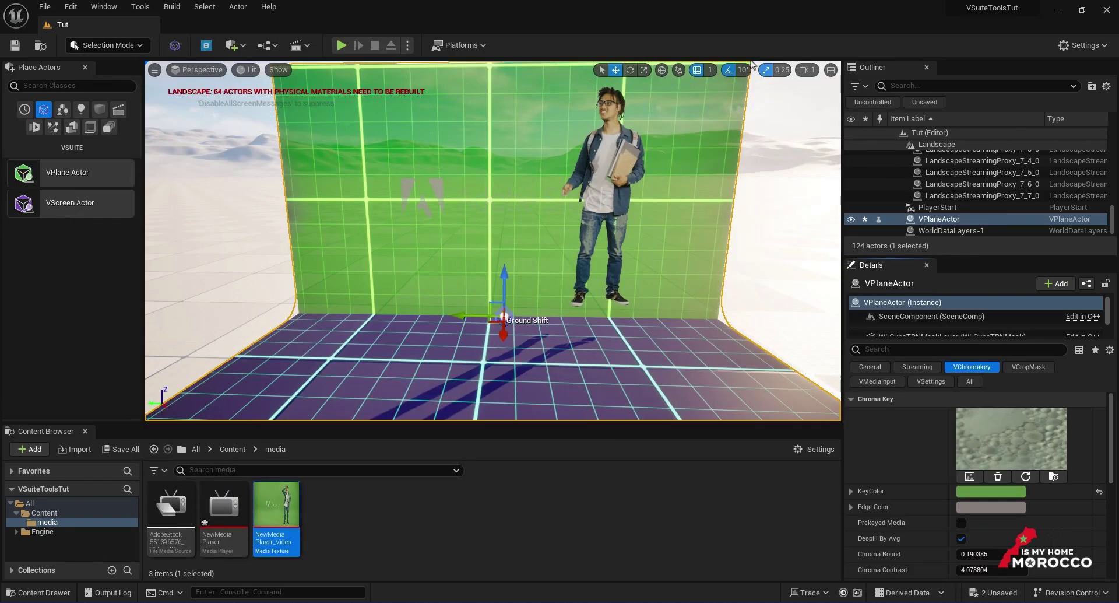
{"action": "right_click_drag", "start_coordinate": [726, 102], "coordinate": [637, 105]}
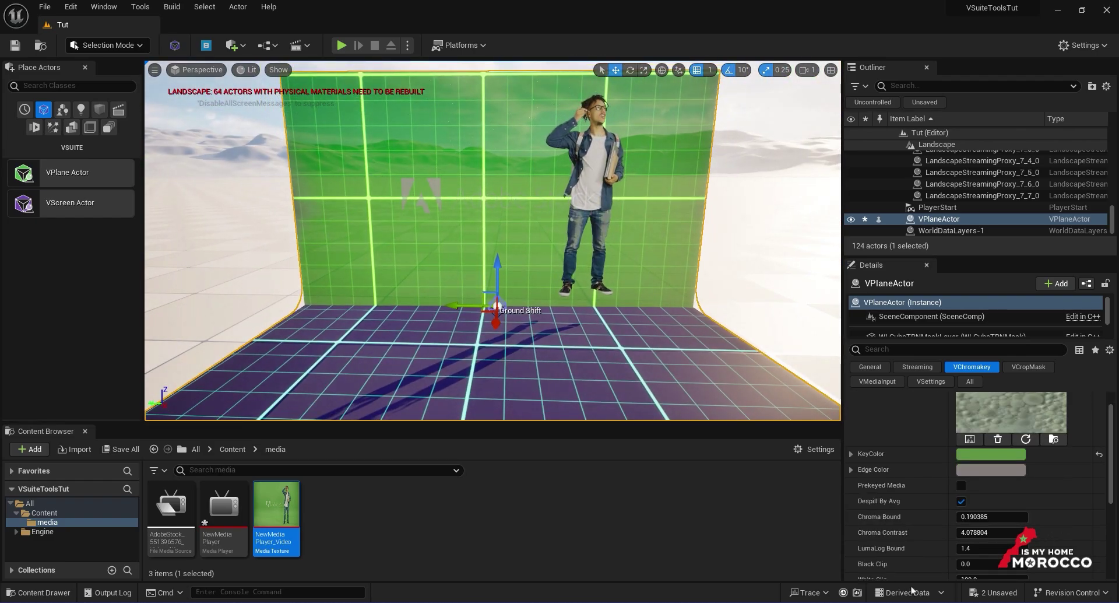
Pause and rewind NewMediaPlayer to its empty first frame and capture that frame as the chroma key's clean plate image
{"action": "scroll", "coordinate": [939, 514], "scroll_direction": "up", "scroll_amount": 2}
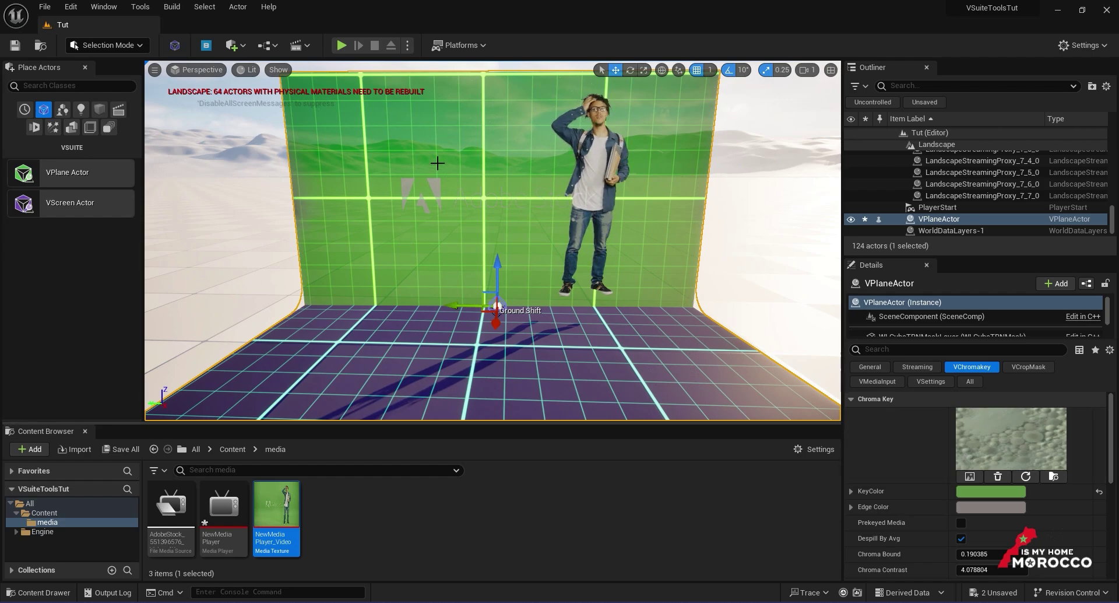
{"action": "left_click", "coordinate": [457, 601]}
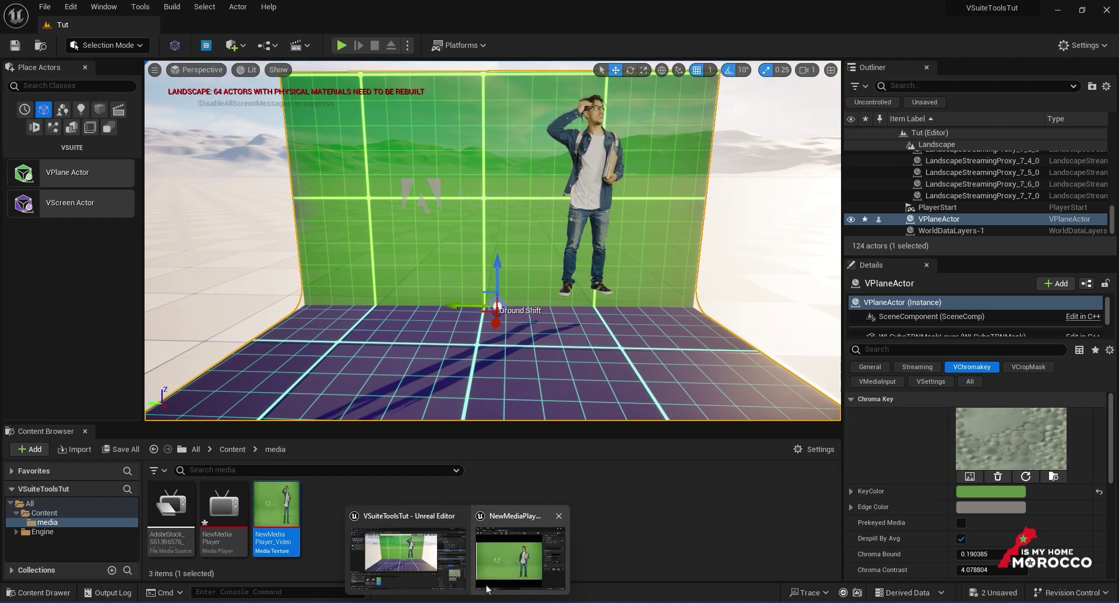
{"action": "left_click", "coordinate": [487, 588]}
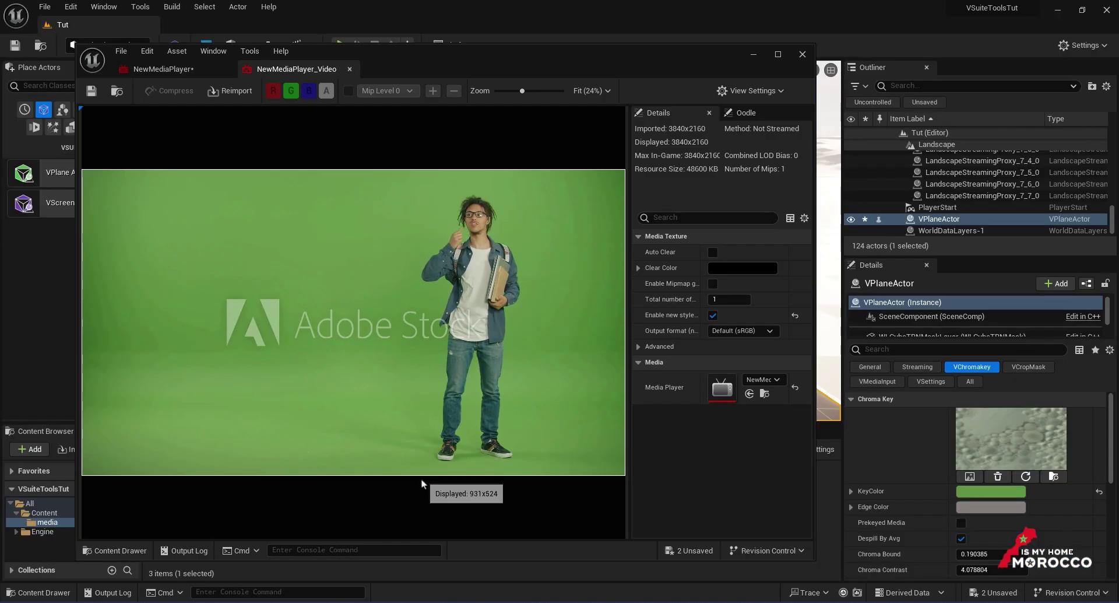
{"action": "left_click", "coordinate": [163, 69]}
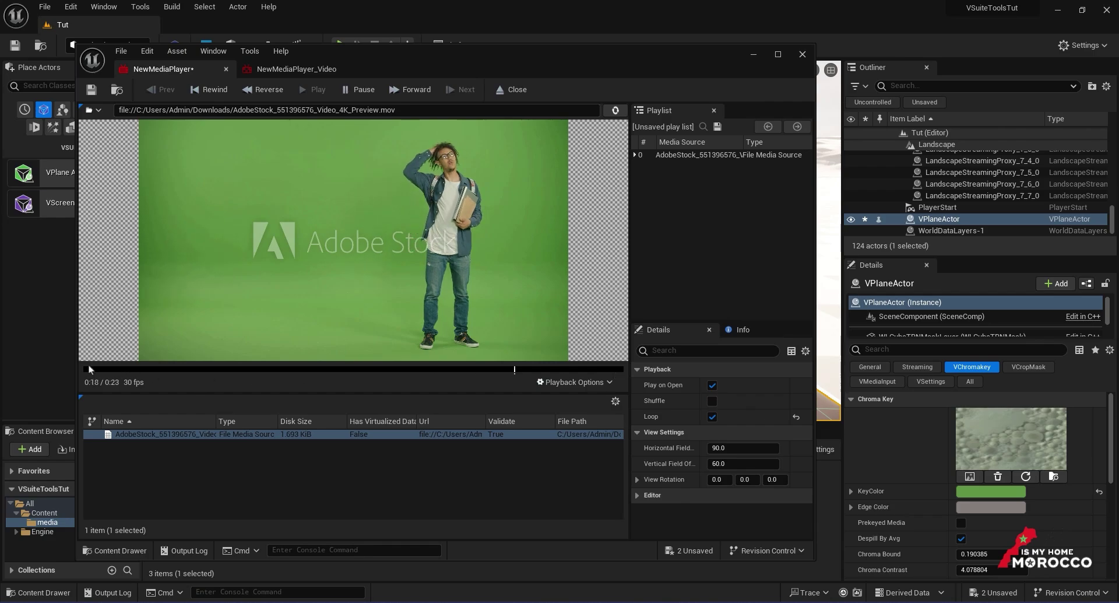
{"action": "left_click", "coordinate": [352, 89]}
{"action": "left_click", "coordinate": [209, 89]}
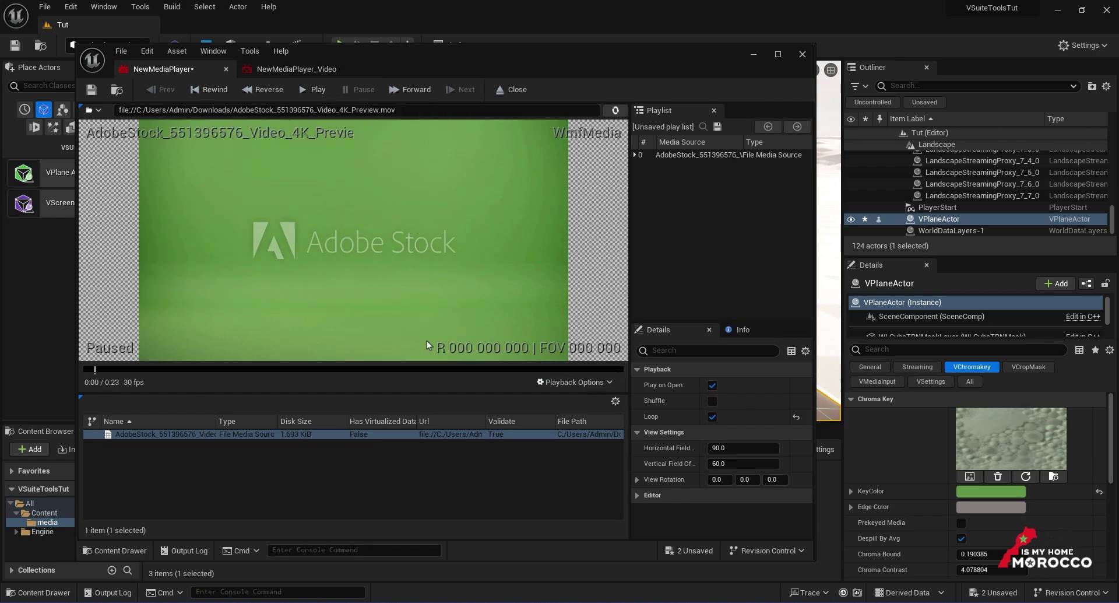
{"action": "left_click", "coordinate": [754, 57]}
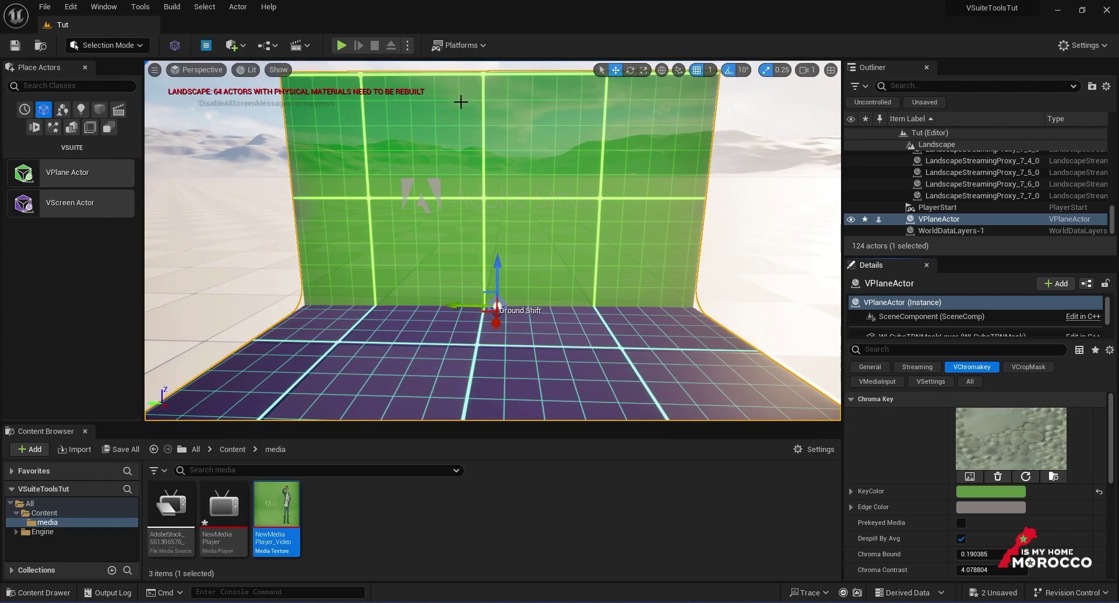
{"action": "left_click", "coordinate": [970, 476]}
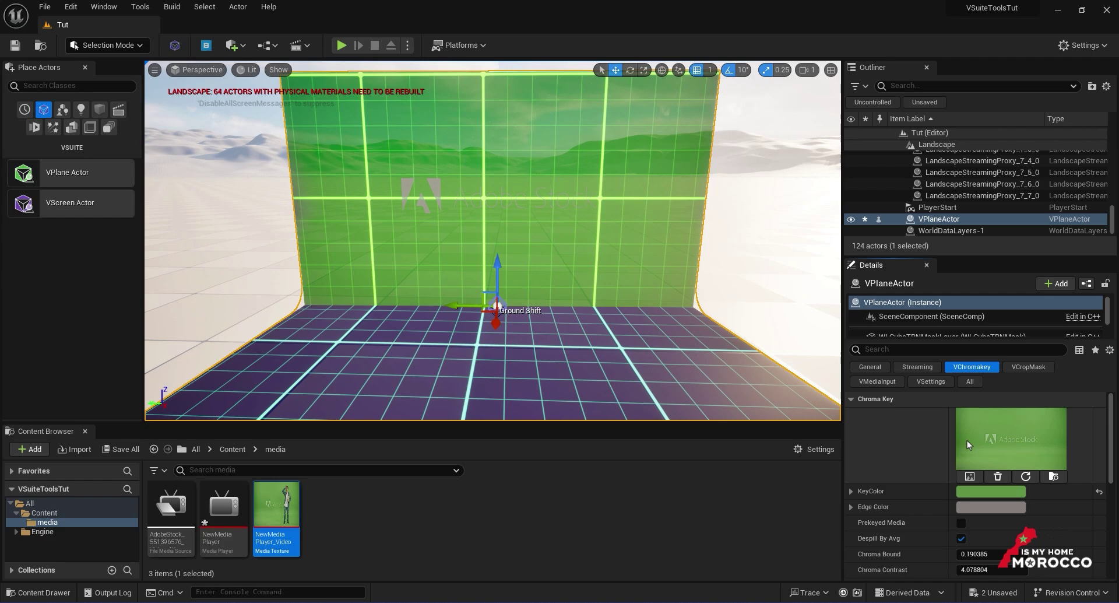
Try raising the chroma key's LumaLog Bound to about 2.86 and undo the change
{"action": "scroll", "coordinate": [939, 457], "scroll_direction": "down", "scroll_amount": 2}
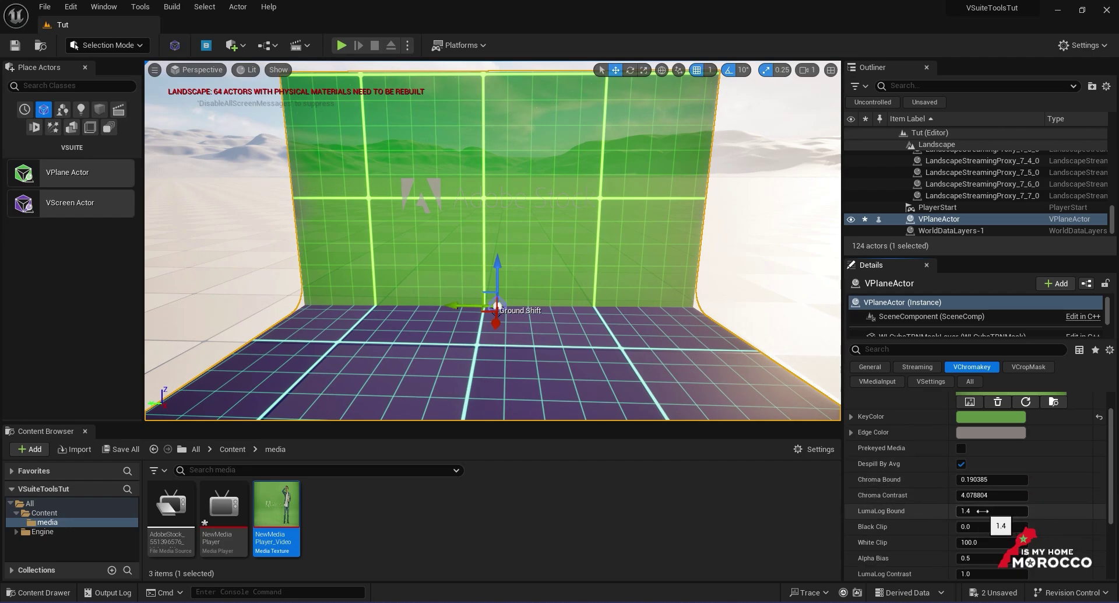
{"action": "left_click_drag", "start_coordinate": [989, 511], "coordinate": [1026, 511]}
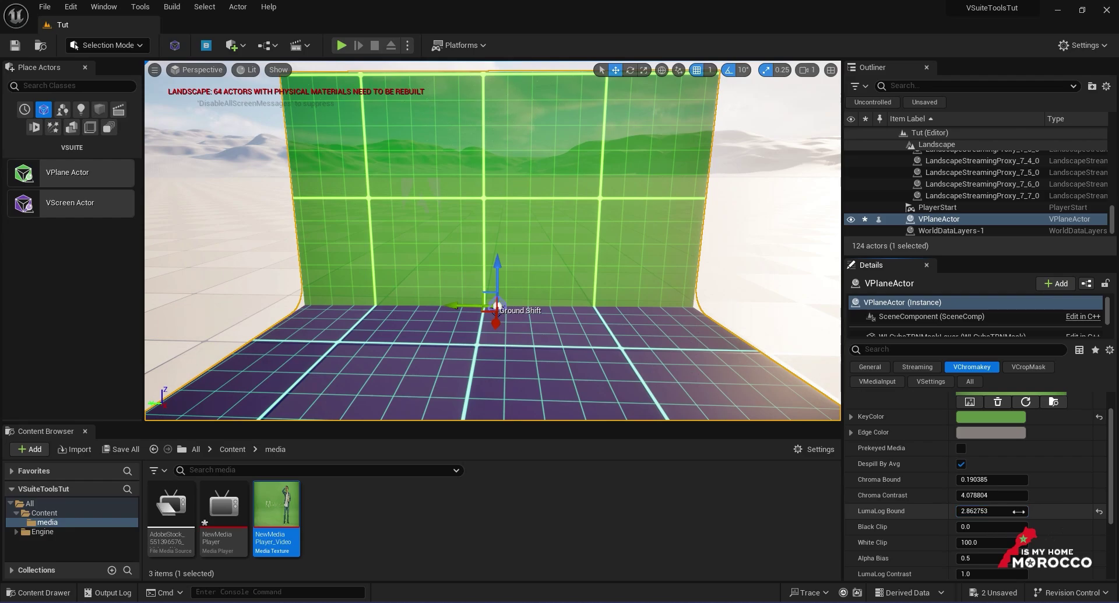
{"action": "key", "text": "ctrl+z"}
Adjust the VPlane's Ground Shift handle vertically so the man's feet meet the floor and his shadow
{"action": "left_click_drag", "start_coordinate": [607, 302], "coordinate": [537, 298]}
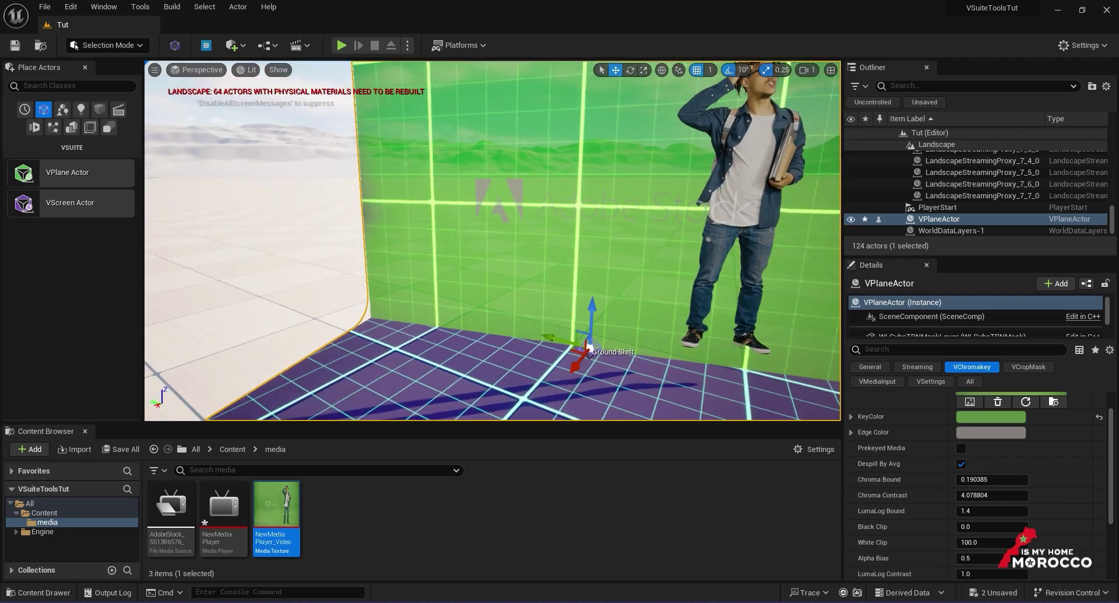
{"action": "left_click_drag", "start_coordinate": [589, 347], "coordinate": [613, 341]}
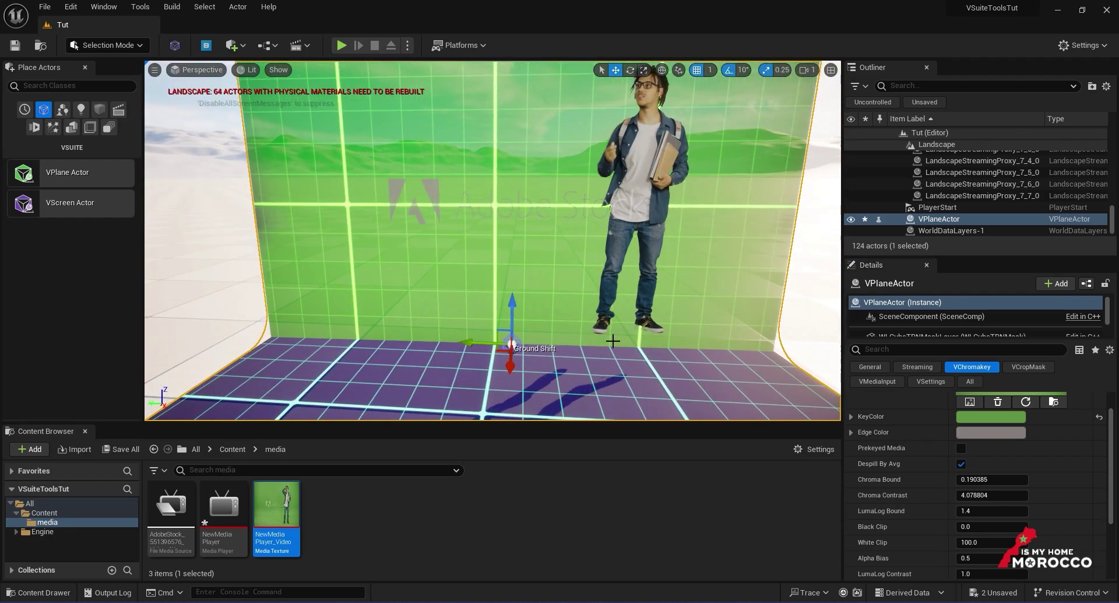
{"action": "middle_click_drag", "start_coordinate": [613, 341], "coordinate": [666, 299]}
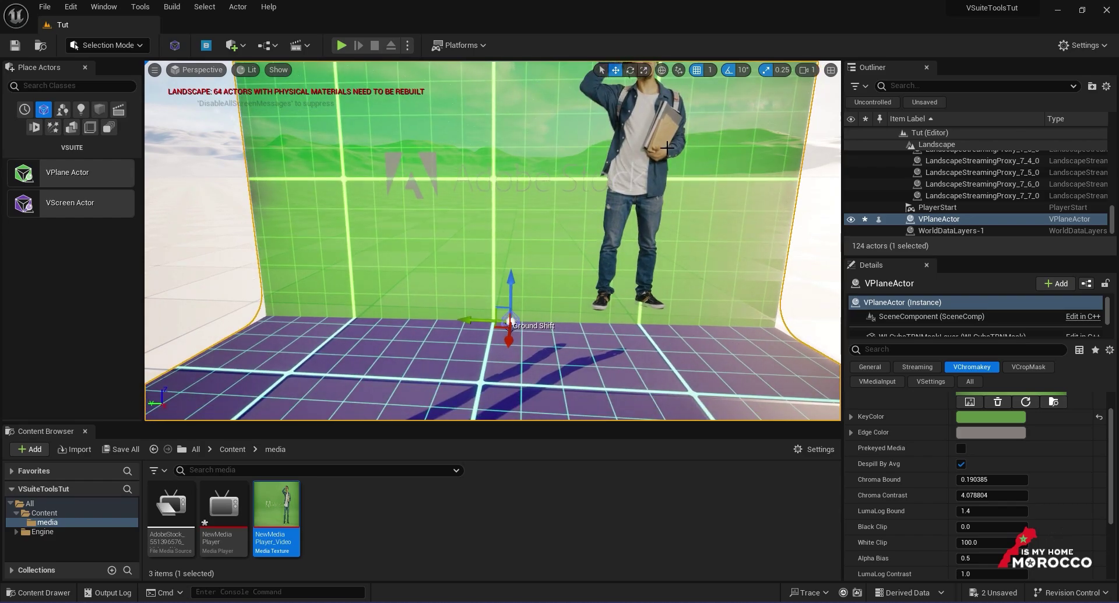
{"action": "left_click_drag", "start_coordinate": [667, 147], "coordinate": [661, 189]}
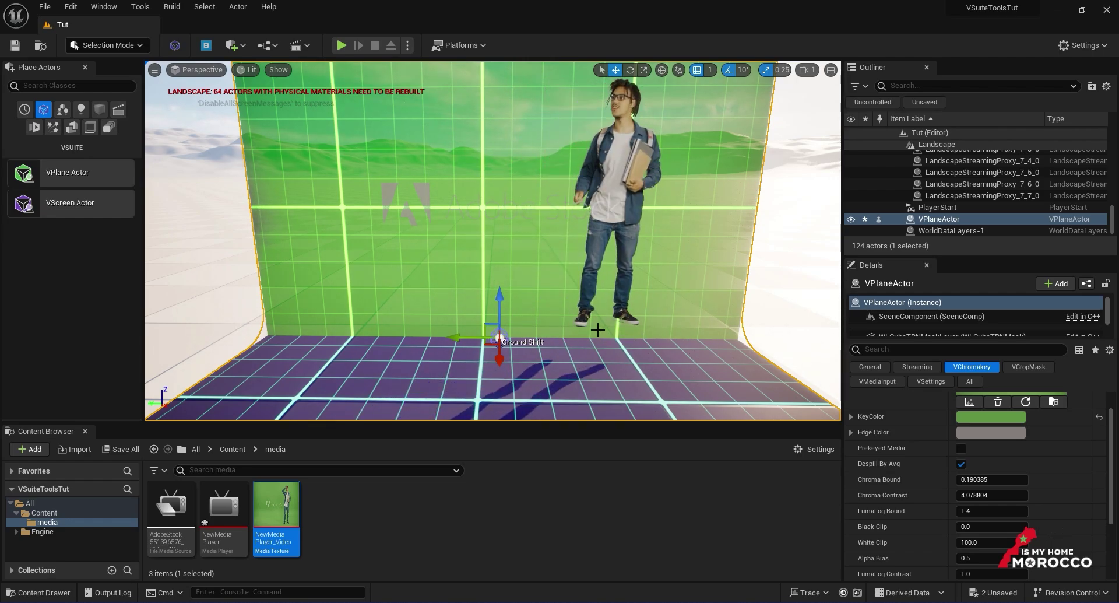
{"action": "left_click_drag", "start_coordinate": [625, 316], "coordinate": [467, 308]}
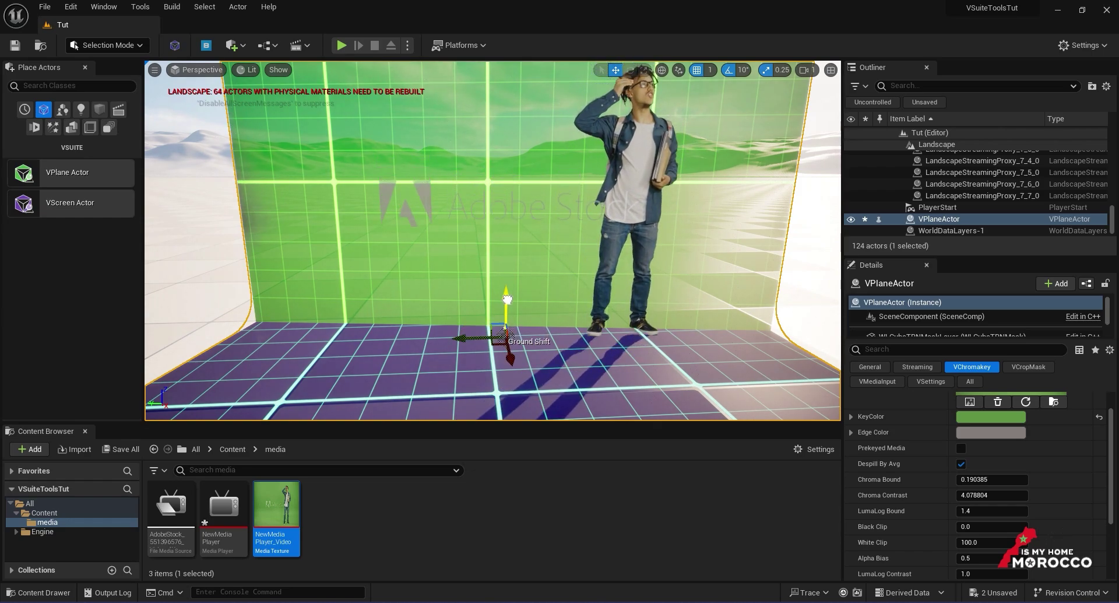
{"action": "left_click_drag", "start_coordinate": [624, 363], "coordinate": [654, 335]}
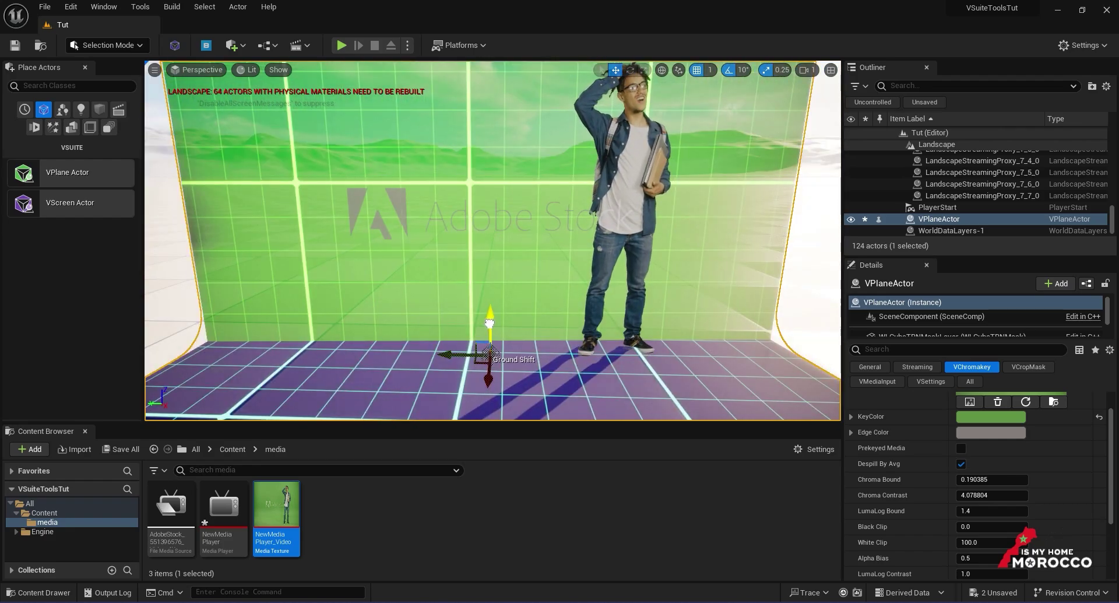
{"action": "left_click_drag", "start_coordinate": [693, 343], "coordinate": [647, 347]}
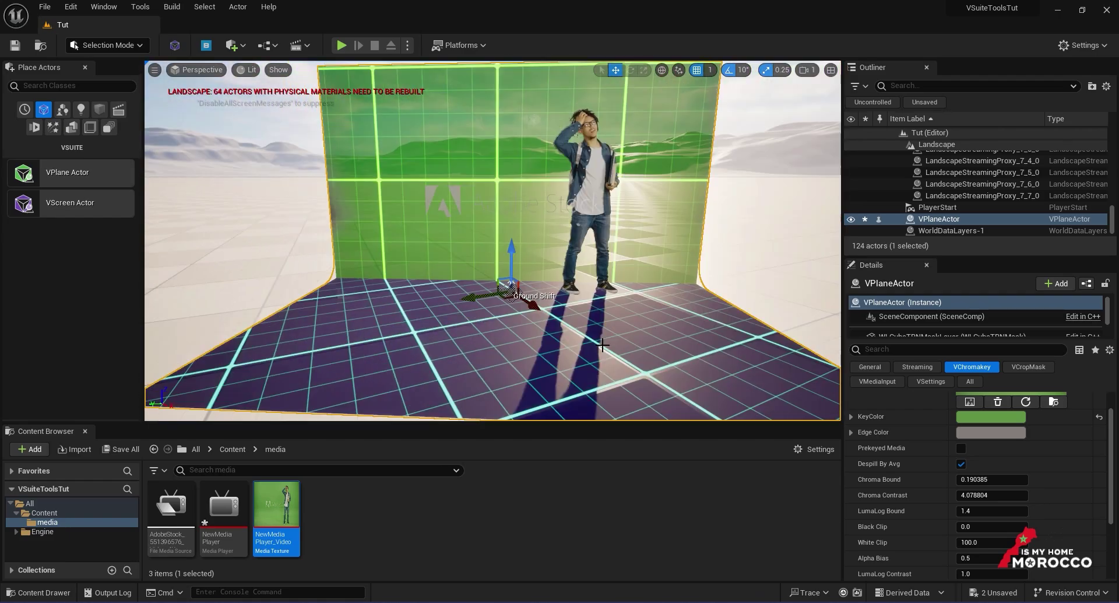
{"action": "mouse_move", "coordinate": [646, 347]}
{"action": "left_mouse_down"}
{"action": "mouse_move", "coordinate": [624, 353]}
{"action": "mouse_move", "coordinate": [644, 321]}
{"action": "mouse_move", "coordinate": [670, 353]}
{"action": "mouse_move", "coordinate": [653, 355]}
{"action": "mouse_move", "coordinate": [661, 390]}
{"action": "mouse_move", "coordinate": [644, 341]}
{"action": "left_mouse_up"}
{"action": "mouse_move", "coordinate": [507, 300]}
{"action": "left_mouse_down"}
{"action": "mouse_move", "coordinate": [506, 277]}
{"action": "mouse_move", "coordinate": [481, 271]}
{"action": "mouse_move", "coordinate": [515, 296]}
{"action": "mouse_move", "coordinate": [507, 302]}
{"action": "left_mouse_up"}
{"action": "middle_click_drag", "start_coordinate": [516, 179], "coordinate": [491, 156]}
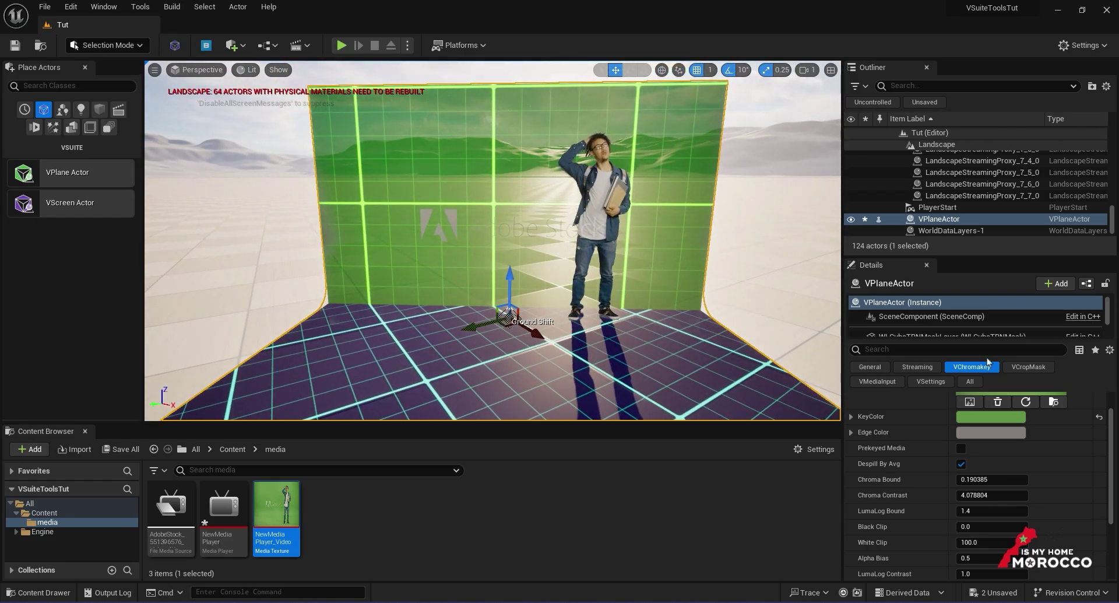
Turn off the VPlane Reference grid for the VPlane actor
{"action": "left_click", "coordinate": [930, 381]}
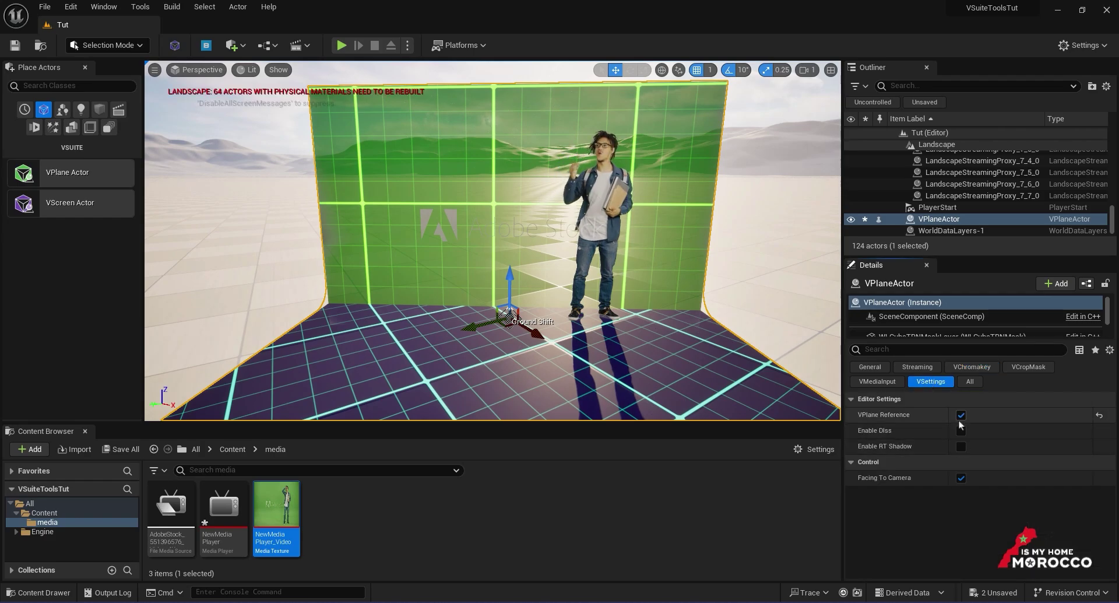
{"action": "left_click", "coordinate": [960, 416]}
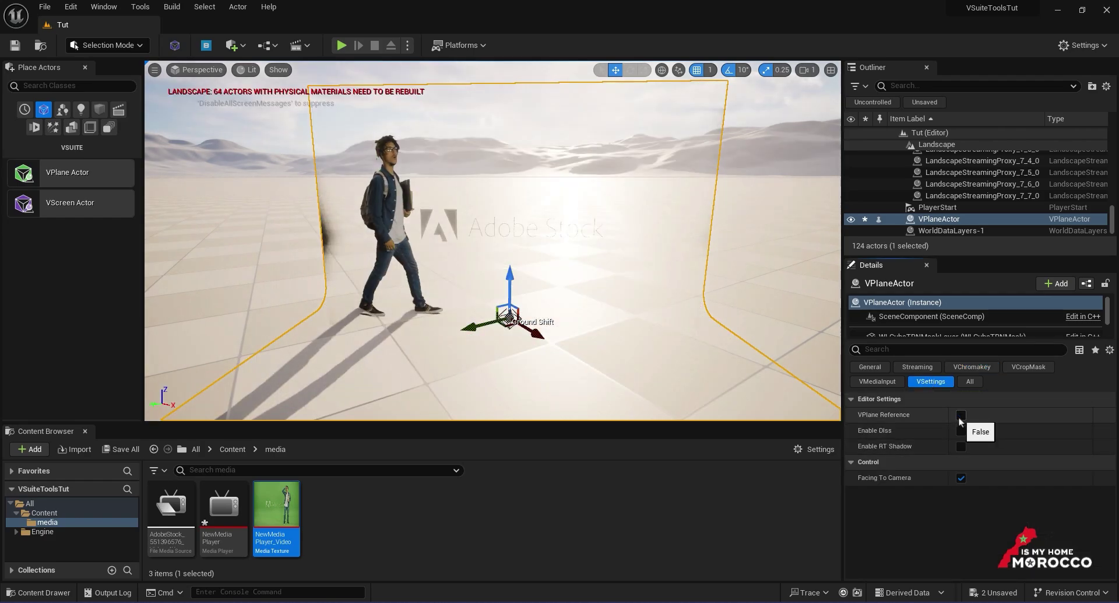
{"action": "mouse_move", "coordinate": [493, 240]}
{"action": "left_mouse_down"}
{"action": "mouse_move", "coordinate": [510, 204]}
{"action": "mouse_move", "coordinate": [513, 244]}
{"action": "mouse_move", "coordinate": [523, 205]}
{"action": "mouse_move", "coordinate": [508, 240]}
{"action": "left_mouse_up"}
Pause NewMediaPlayer's playback while the man stands in view
{"action": "left_click", "coordinate": [973, 368]}
{"action": "scroll", "coordinate": [952, 488], "scroll_direction": "down", "scroll_amount": 5}
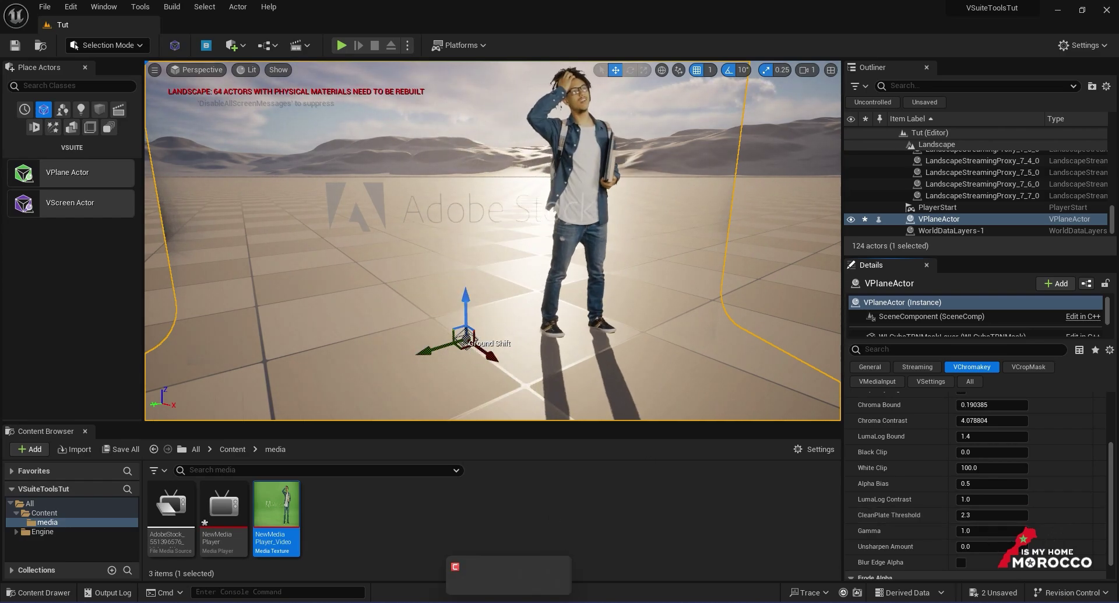
{"action": "double_click", "coordinate": [224, 506]}
{"action": "left_click", "coordinate": [754, 56]}
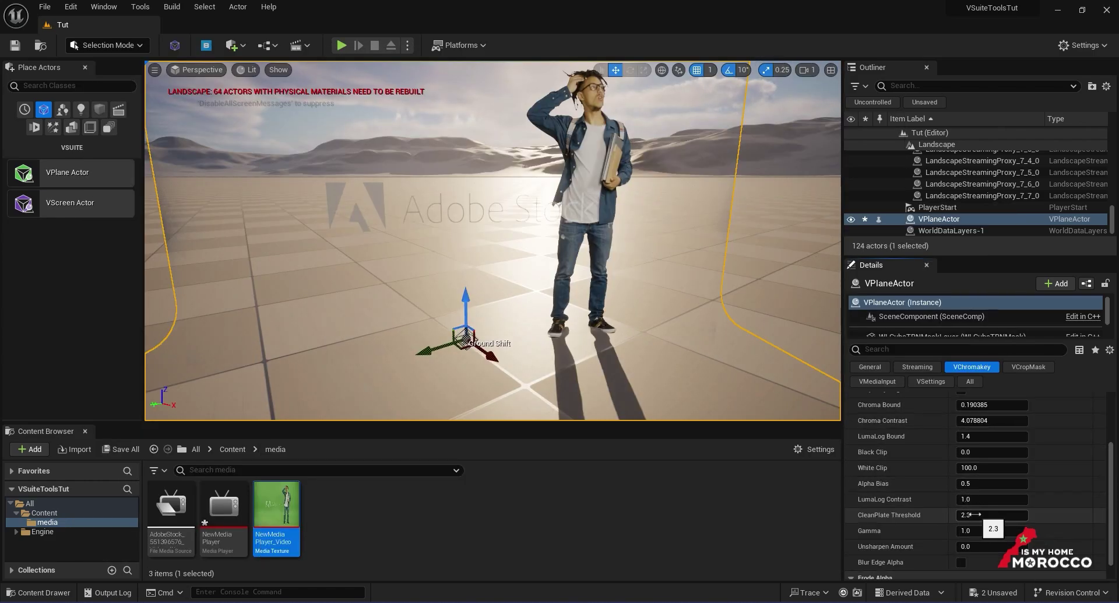
Raise the chroma key's CleanPlate Threshold to about 6.69, LumaLog Bound to about 2.12 and Chroma Contrast to about 34.85
{"action": "left_click_drag", "start_coordinate": [985, 515], "coordinate": [1008, 515]}
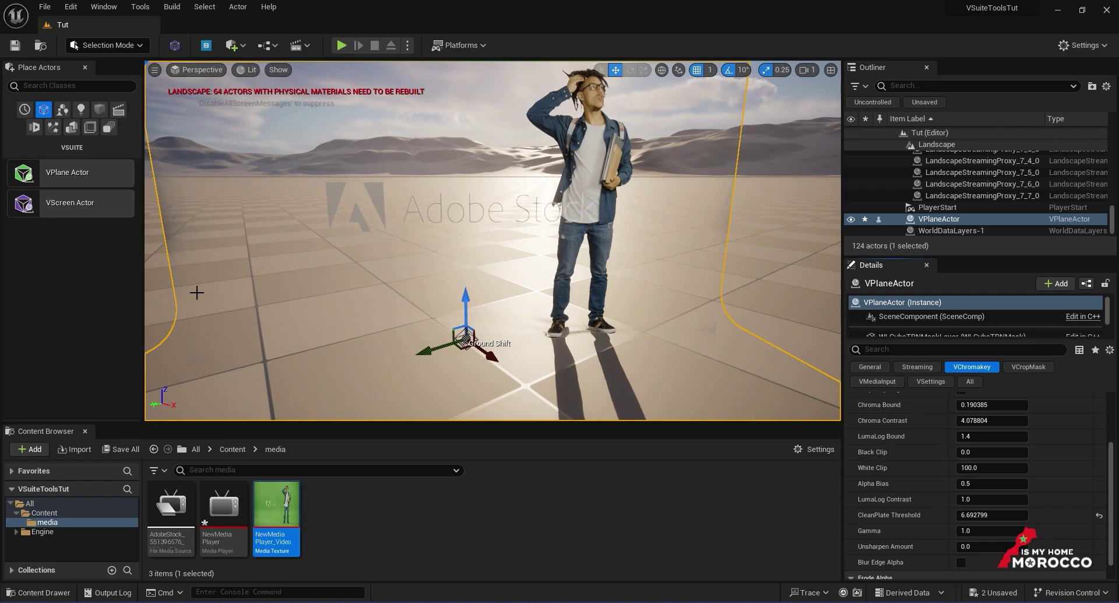
{"action": "left_click_drag", "start_coordinate": [990, 436], "coordinate": [1020, 435]}
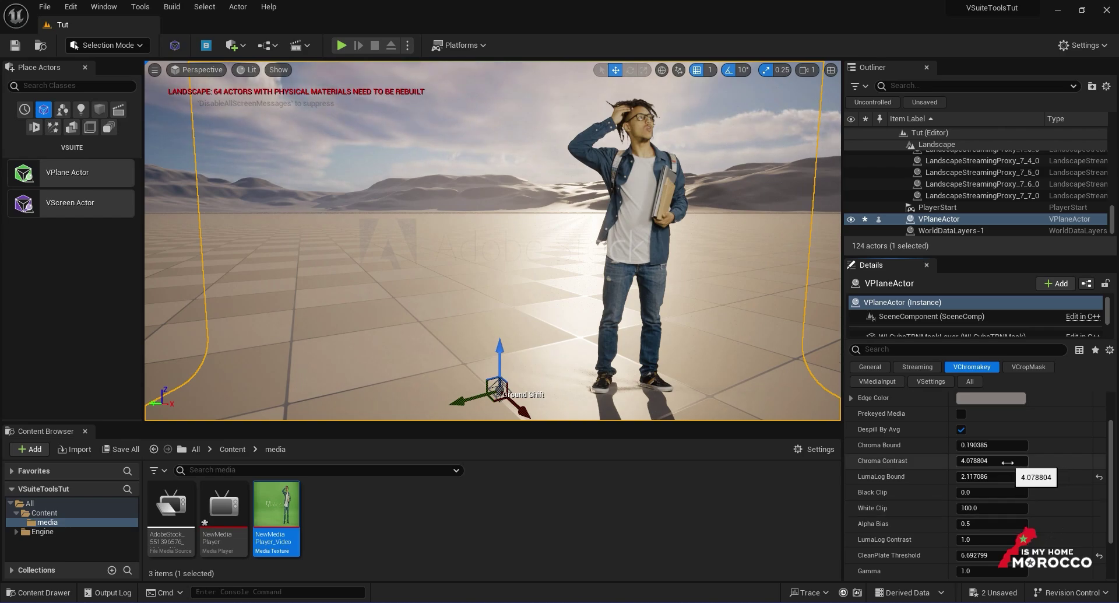
{"action": "left_click_drag", "start_coordinate": [1007, 462], "coordinate": [1054, 462]}
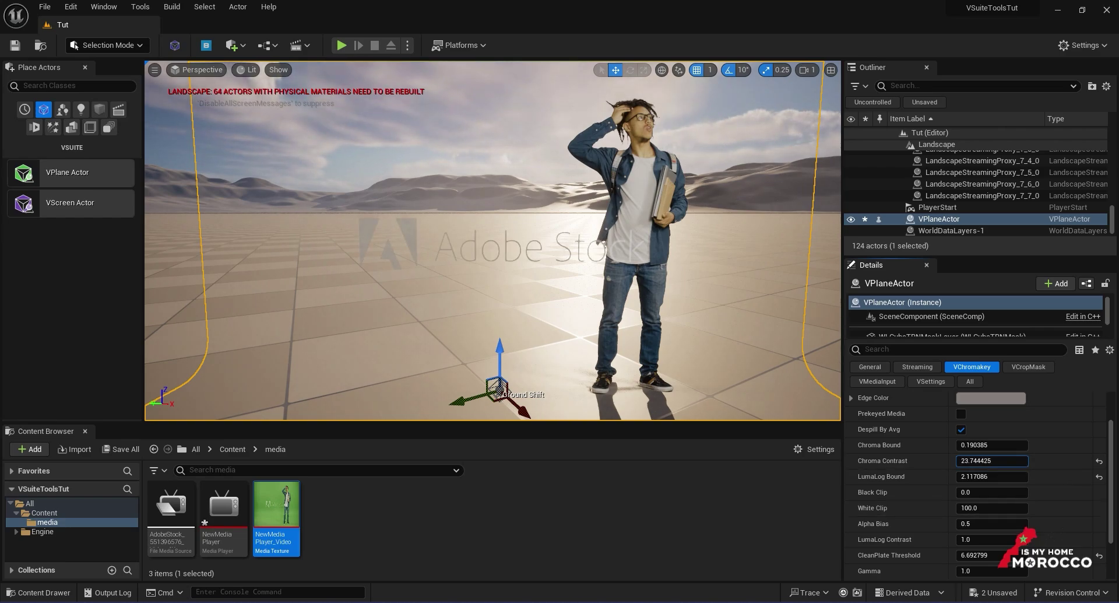
Turn off Facing To Camera for the VPlane actor and check the man from different viewing angles and distances
{"action": "left_click", "coordinate": [926, 383]}
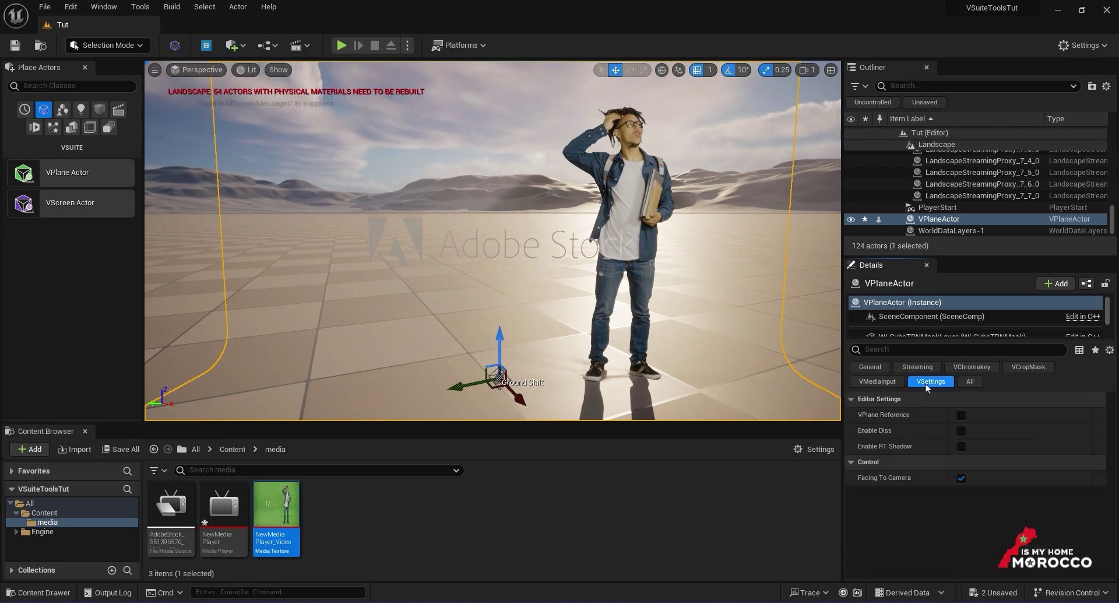
{"action": "left_click", "coordinate": [961, 477]}
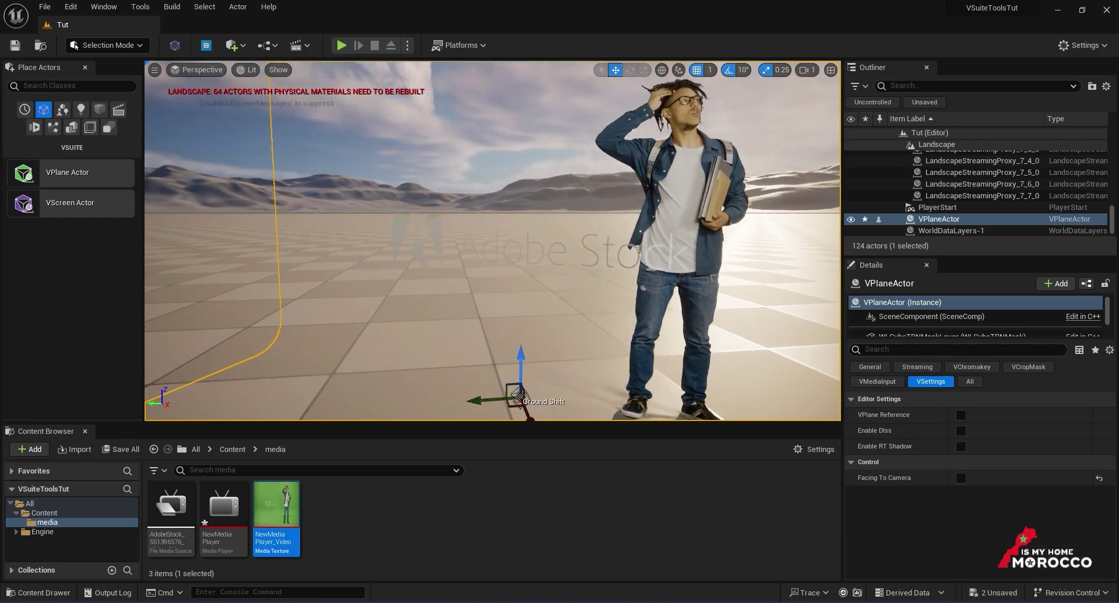
{"action": "right_click_drag", "start_coordinate": [492, 241], "coordinate": [440, 240]}
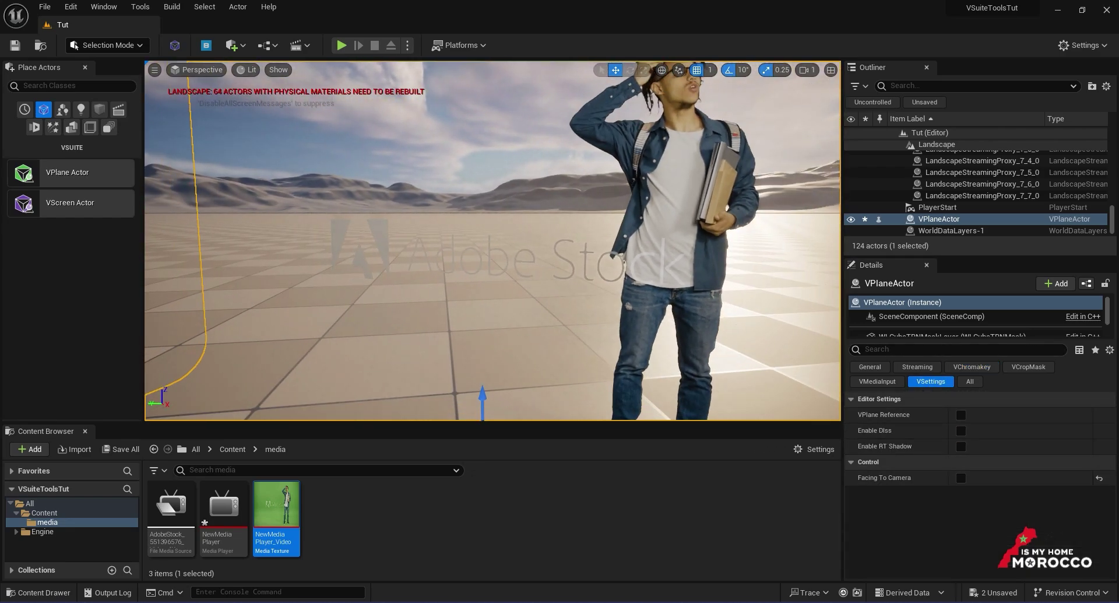
{"action": "left_click_drag", "start_coordinate": [482, 402], "coordinate": [469, 349]}
{"action": "middle_click_drag", "start_coordinate": [469, 350], "coordinate": [480, 256]}
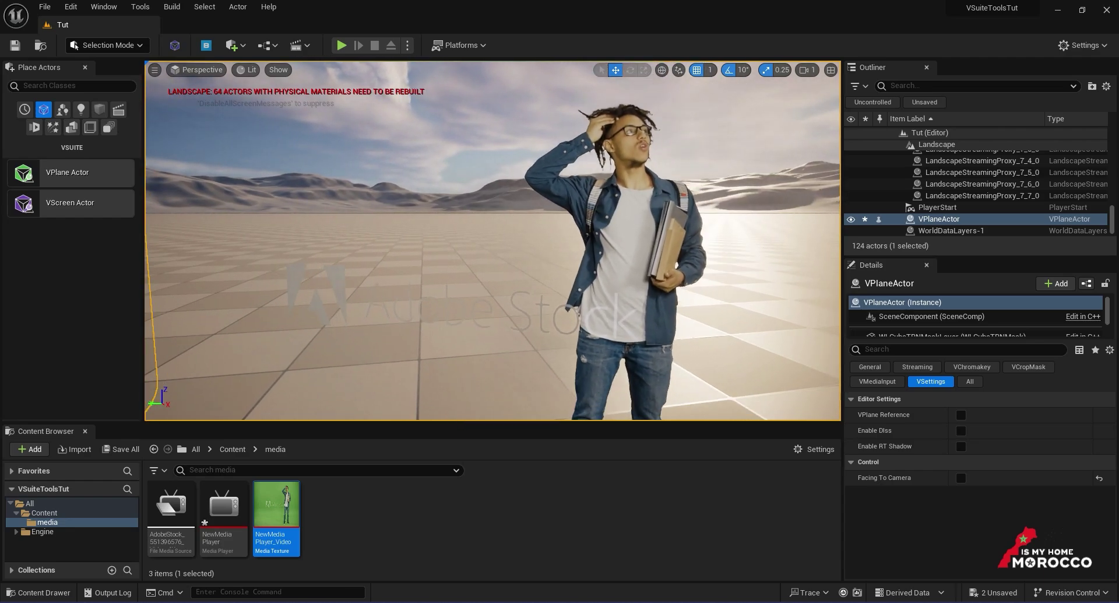
{"action": "middle_click_drag", "start_coordinate": [689, 334], "coordinate": [629, 335]}
{"action": "left_click_drag", "start_coordinate": [629, 335], "coordinate": [664, 335]}
{"action": "left_click_drag", "start_coordinate": [659, 285], "coordinate": [647, 315]}
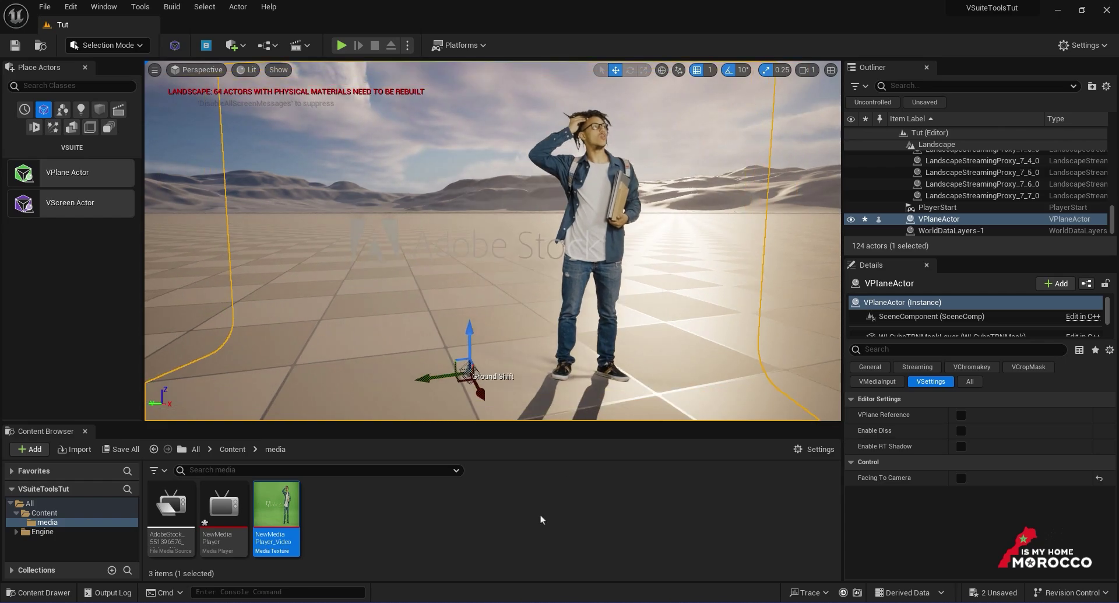
Resume NewMediaPlayer's playback and return to the level viewport
{"action": "mouse_move", "coordinate": [458, 601]}
{"action": "left_click", "coordinate": [501, 565]}
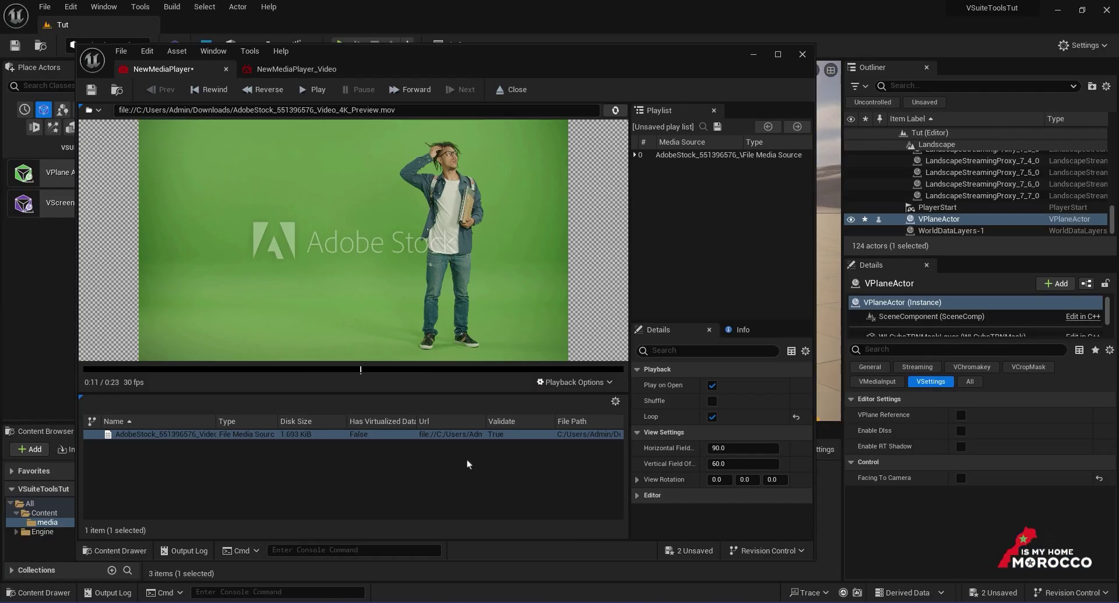
{"action": "left_click", "coordinate": [754, 56]}
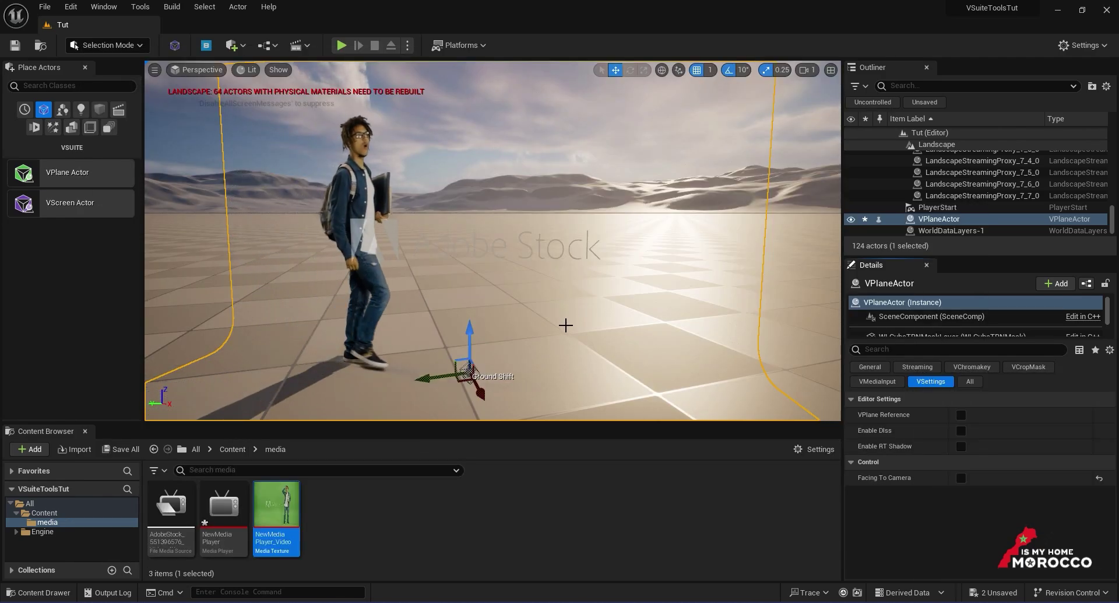
{"action": "right_click_drag", "start_coordinate": [565, 325], "coordinate": [566, 325]}
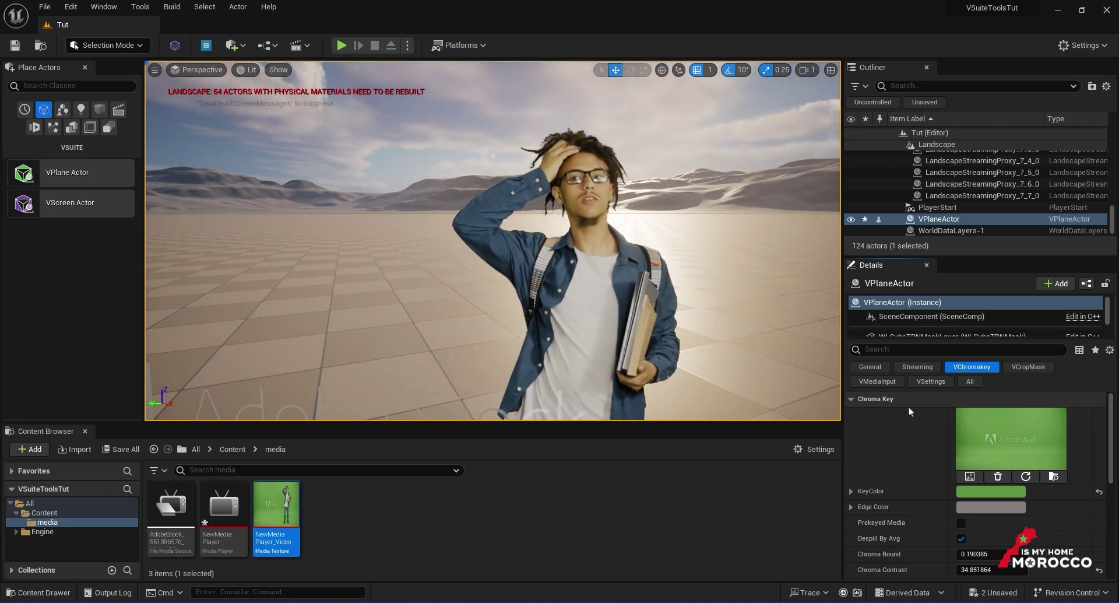
Set the chroma key's Unsharpen Amount to 0.5 and check the man's footage up close and from farther away
{"action": "scroll", "coordinate": [907, 463], "scroll_direction": "down", "scroll_amount": 5}
{"action": "scroll", "coordinate": [903, 460], "scroll_direction": "up", "scroll_amount": 2}
{"action": "scroll", "coordinate": [904, 425], "scroll_direction": "down", "scroll_amount": 2}
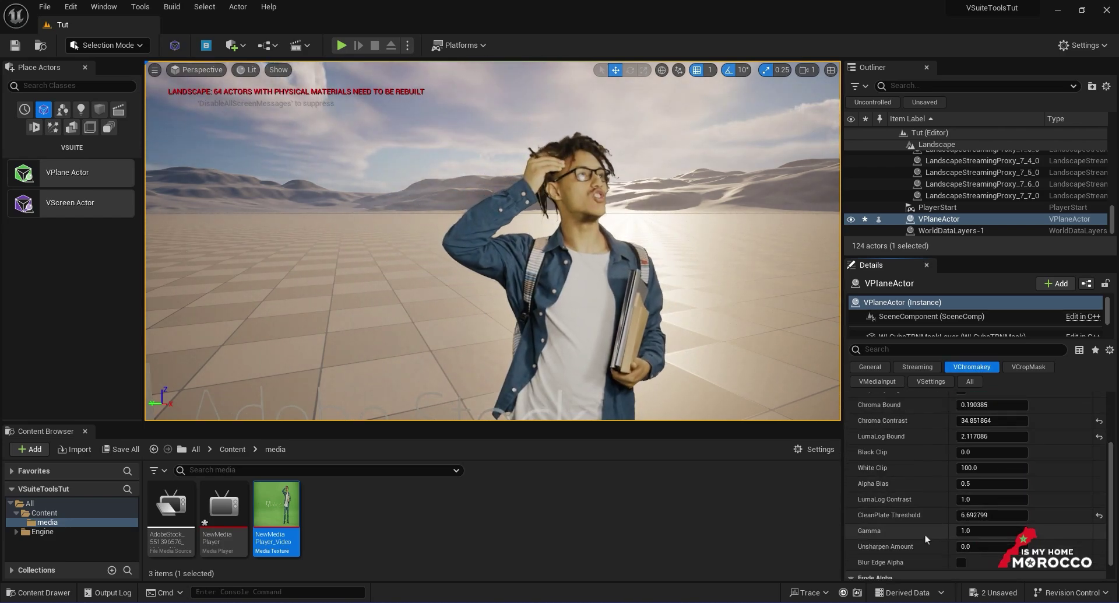
{"action": "left_click", "coordinate": [979, 546]}
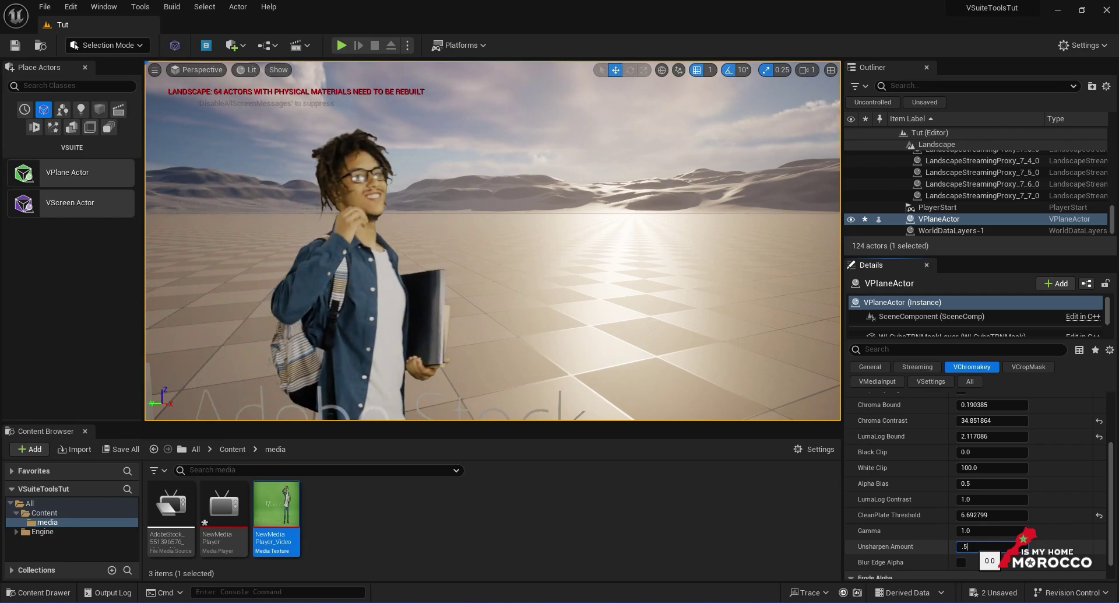
{"action": "key", "text": "Return"}
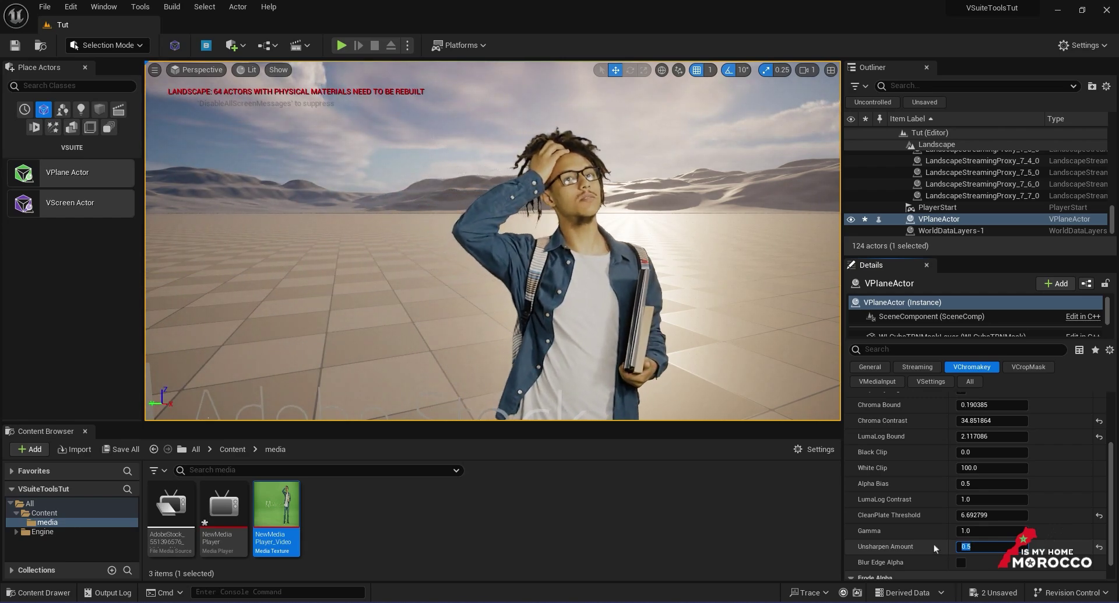
{"action": "left_click", "coordinate": [1099, 549]}
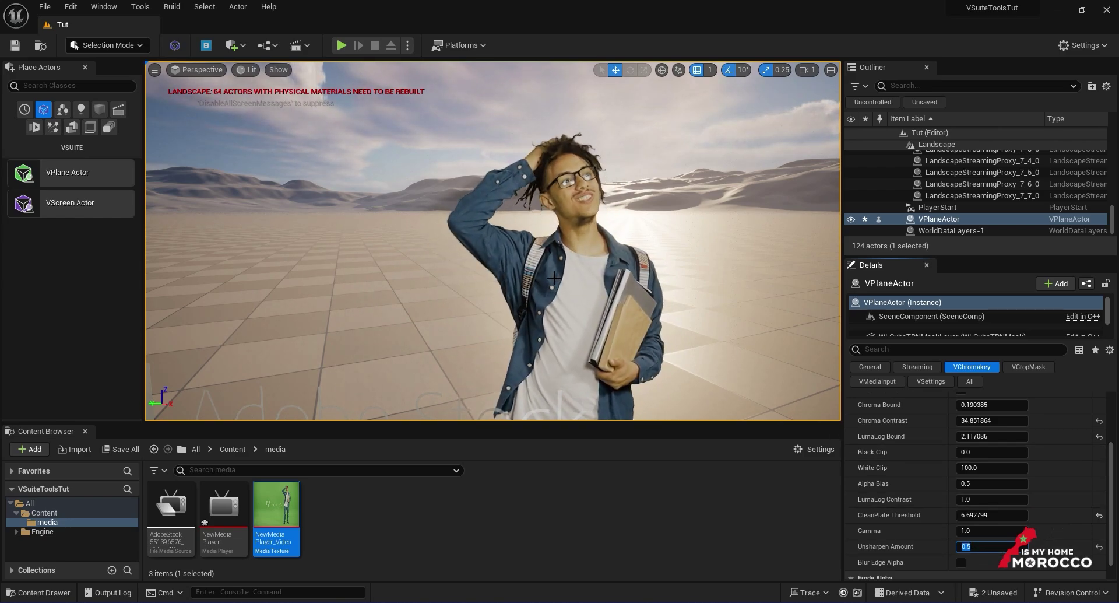
{"action": "key", "text": "s"}
{"action": "right_click_drag", "start_coordinate": [554, 277], "coordinate": [450, 257]}
{"action": "key", "text": "w"}
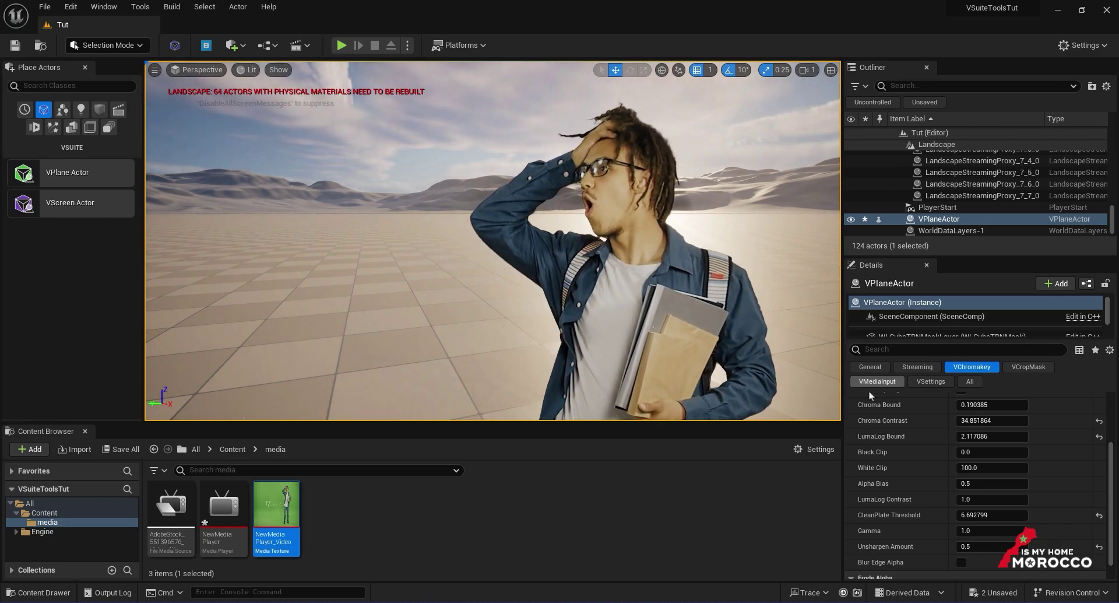
{"action": "scroll", "coordinate": [764, 412], "scroll_direction": "down", "scroll_amount": 10}
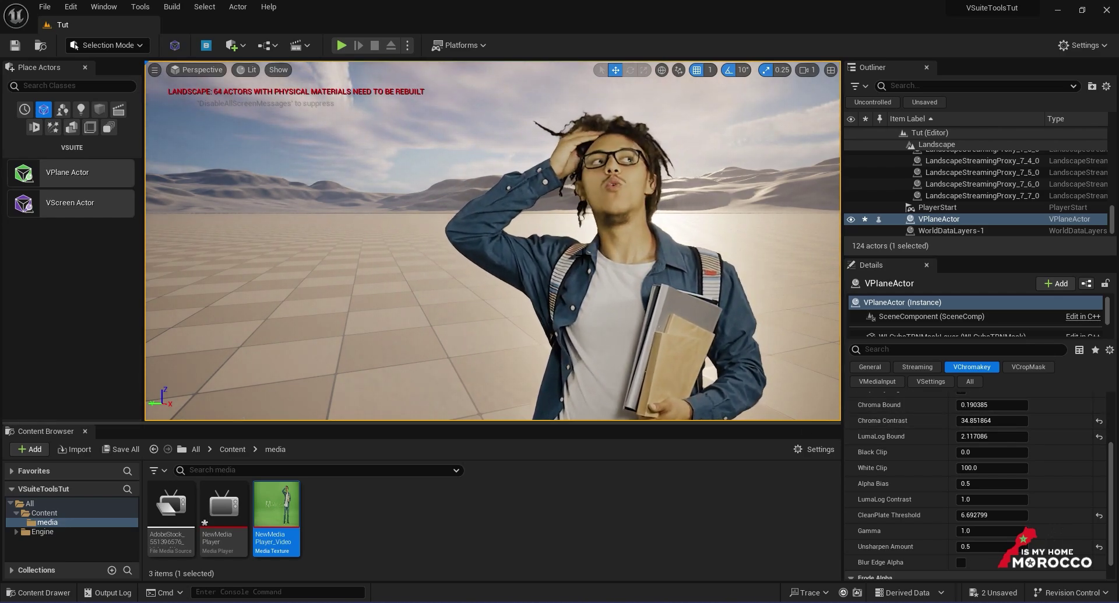
{"action": "scroll", "coordinate": [492, 240], "scroll_direction": "up", "scroll_amount": 5}
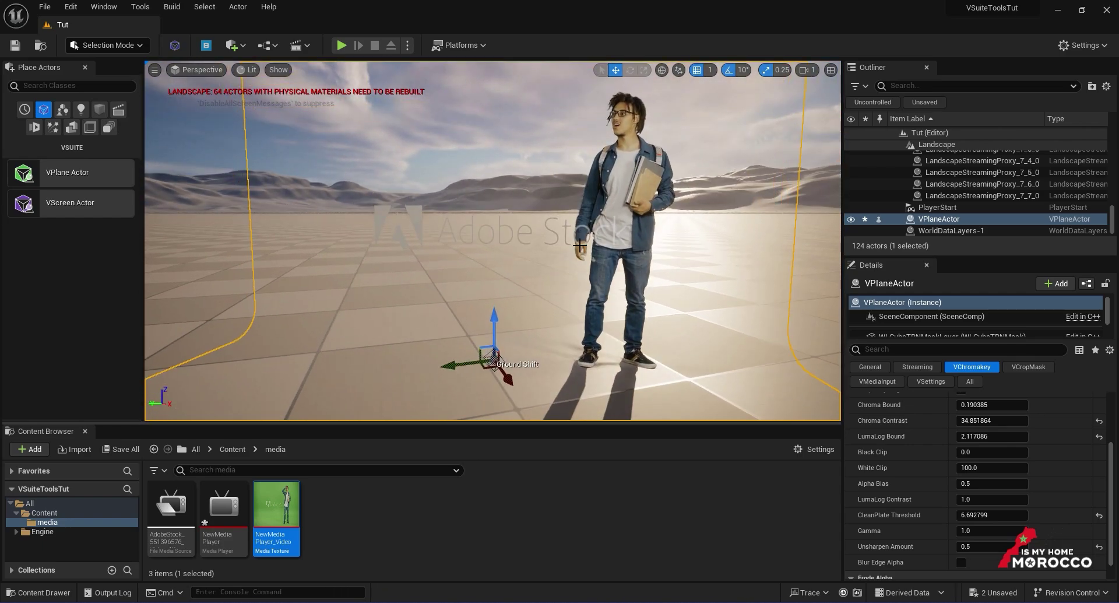
{"action": "right_click_drag", "start_coordinate": [492, 241], "coordinate": [537, 238]}
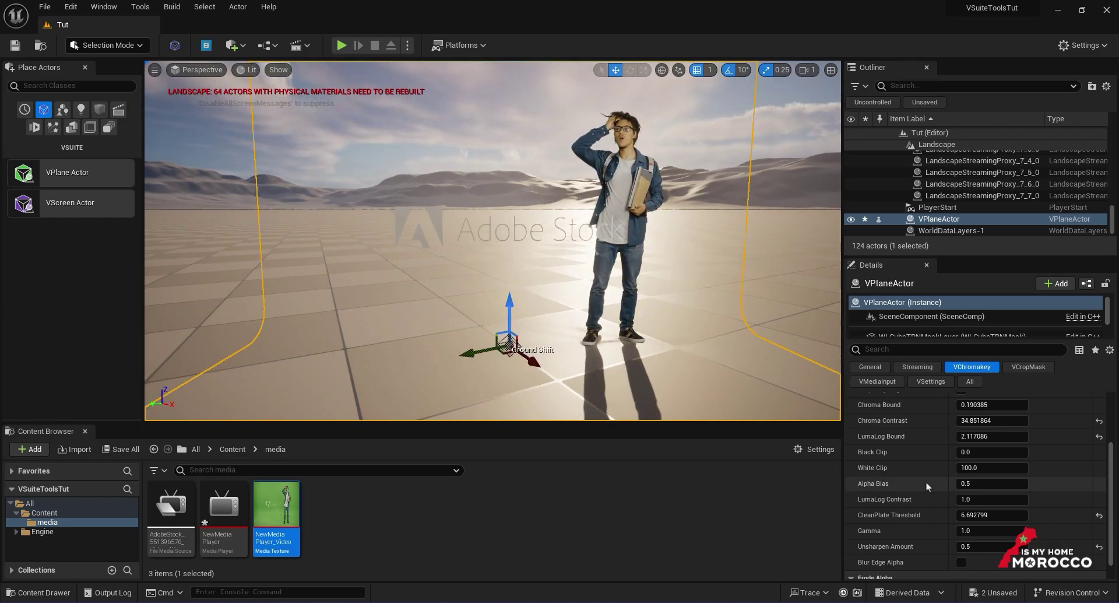
Try the chroma key's Erode Alpha option and turn it off again
{"action": "scroll", "coordinate": [925, 480], "scroll_direction": "down", "scroll_amount": 1}
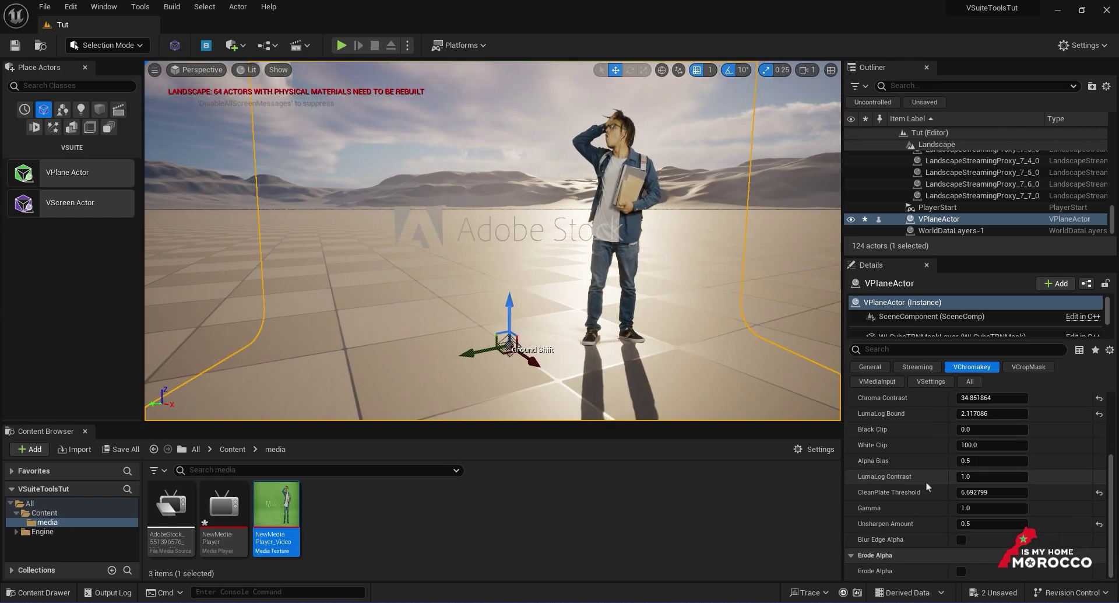
{"action": "scroll", "coordinate": [900, 501], "scroll_direction": "down", "scroll_amount": 2}
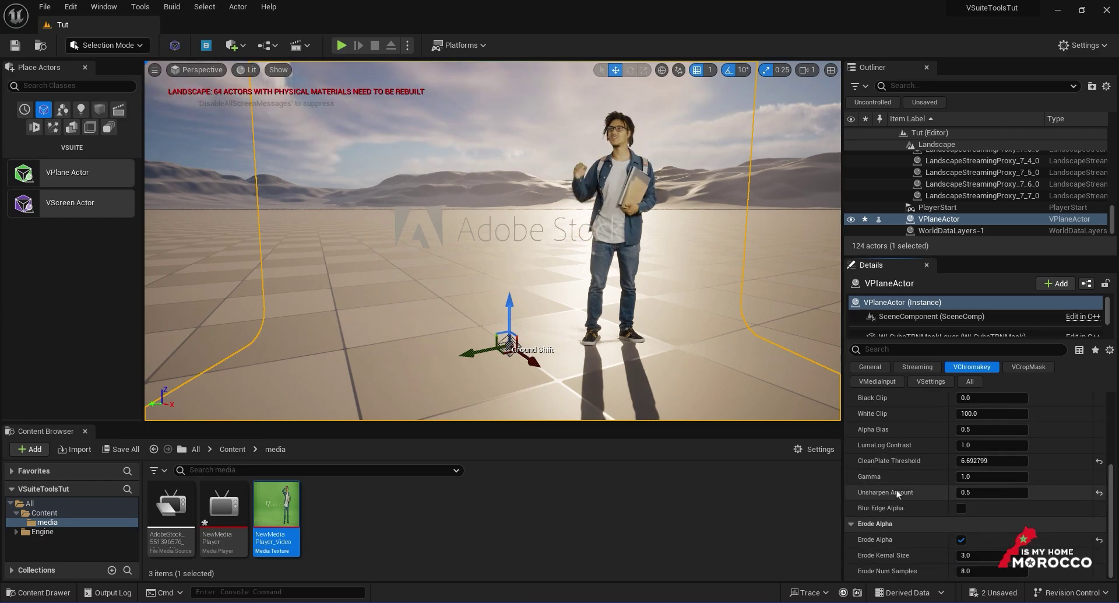
{"action": "left_click", "coordinate": [961, 539]}
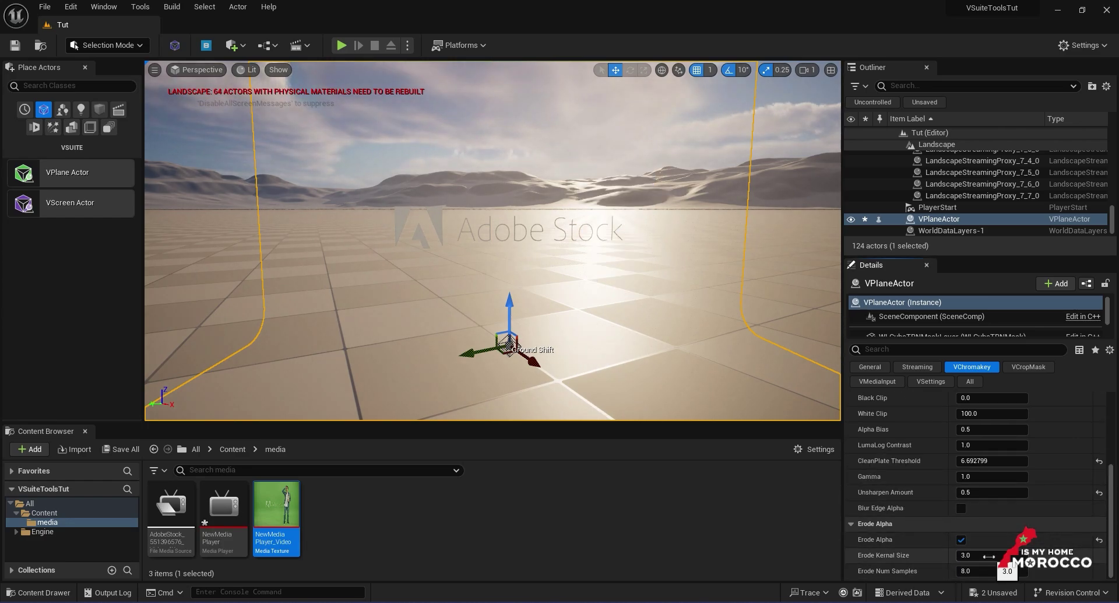
{"action": "scroll", "coordinate": [984, 554], "scroll_direction": "up", "scroll_amount": 2}
{"action": "left_click", "coordinate": [961, 539]}
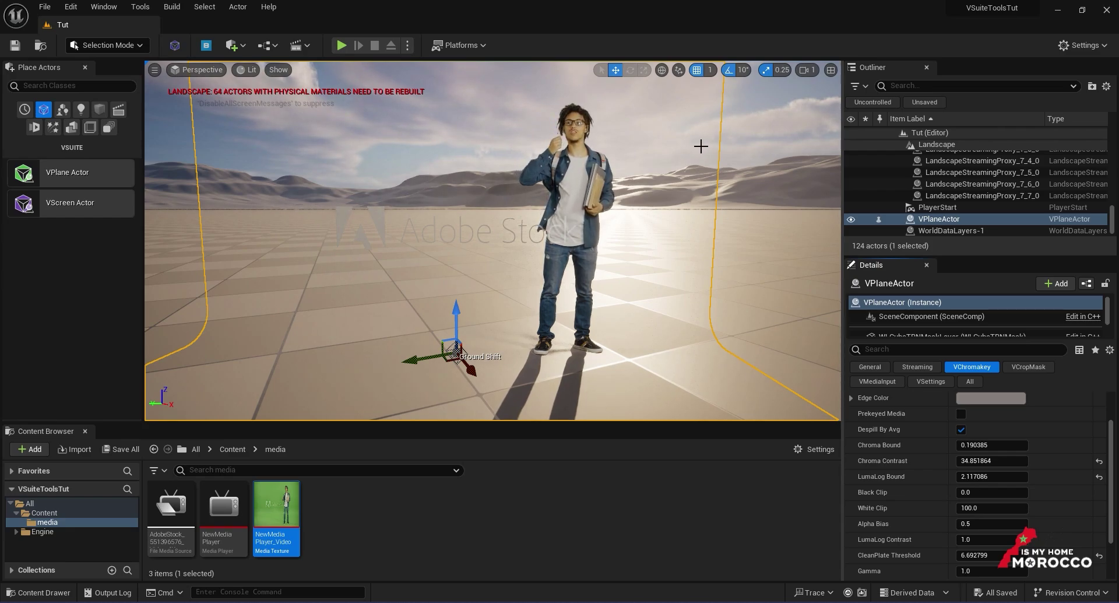
Place a Rect Light on the floor near the man and rotate it to about -110° around Z
{"action": "left_click", "coordinate": [80, 109]}
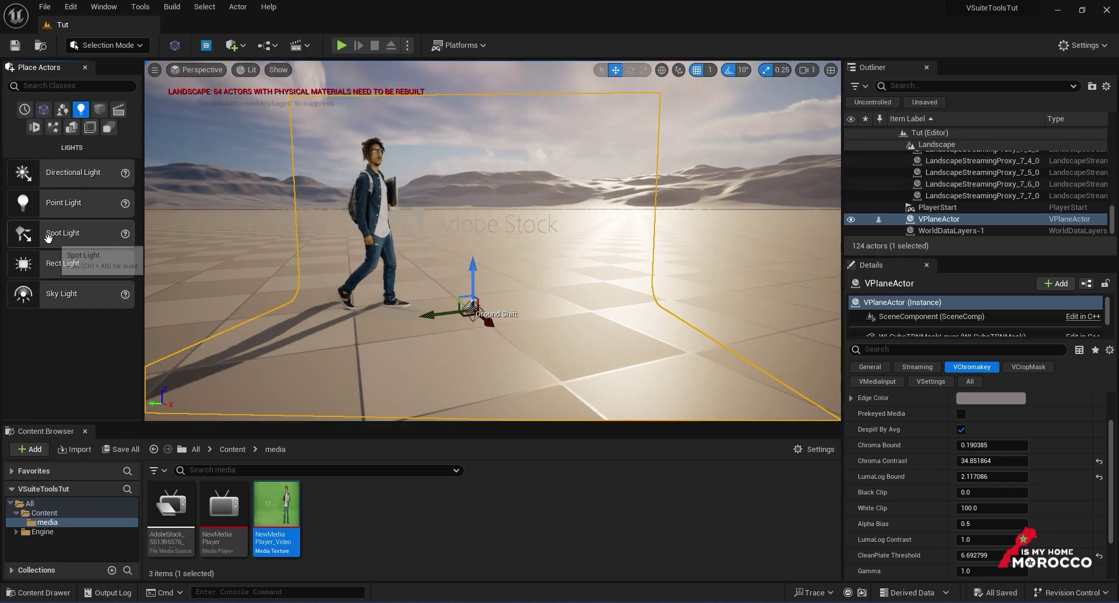
{"action": "left_click_drag", "start_coordinate": [82, 264], "coordinate": [457, 295]}
{"action": "key", "text": "e"}
{"action": "mouse_move", "coordinate": [457, 294]}
{"action": "right_mouse_down"}
{"action": "mouse_move", "coordinate": [466, 289]}
{"action": "mouse_move", "coordinate": [451, 336]}
{"action": "mouse_move", "coordinate": [452, 315]}
{"action": "right_mouse_up"}
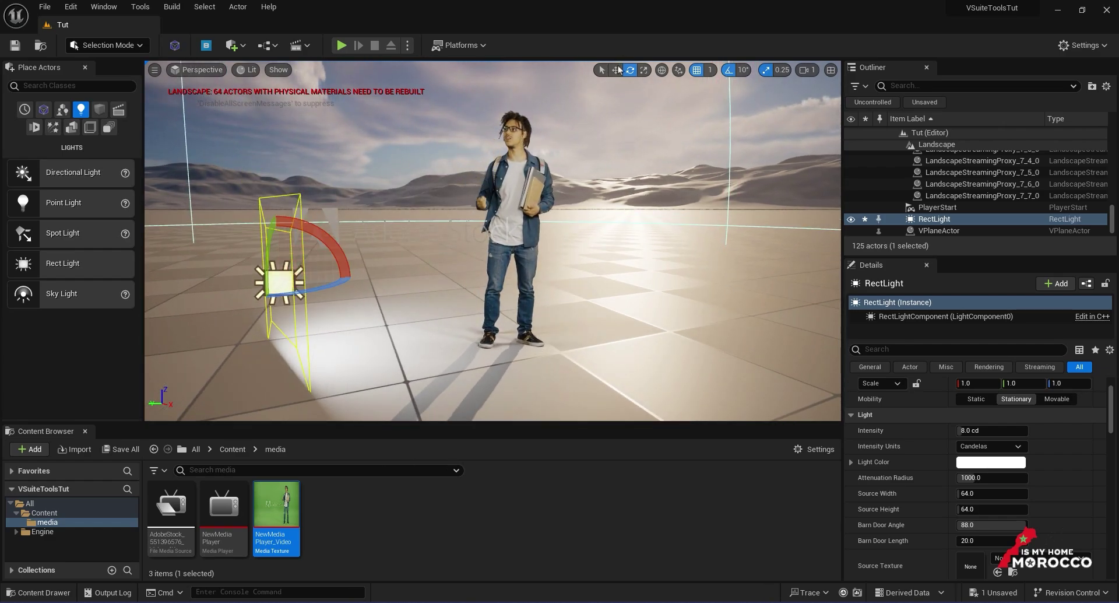
Move the Rect Light close beside the man's legs, to about X -618, Y -8, Z 50
{"action": "left_click", "coordinate": [616, 70]}
{"action": "left_click_drag", "start_coordinate": [245, 288], "coordinate": [359, 275]}
{"action": "right_click_drag", "start_coordinate": [359, 275], "coordinate": [358, 283]}
{"action": "key", "text": "w"}
{"action": "key", "text": "s"}
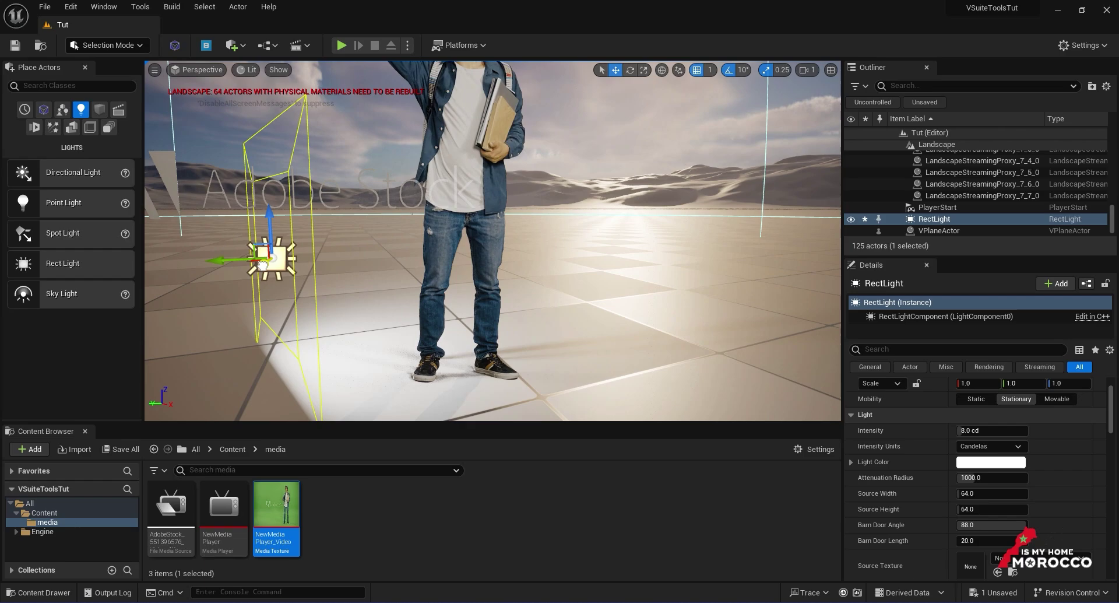
{"action": "left_click_drag", "start_coordinate": [263, 265], "coordinate": [228, 288]}
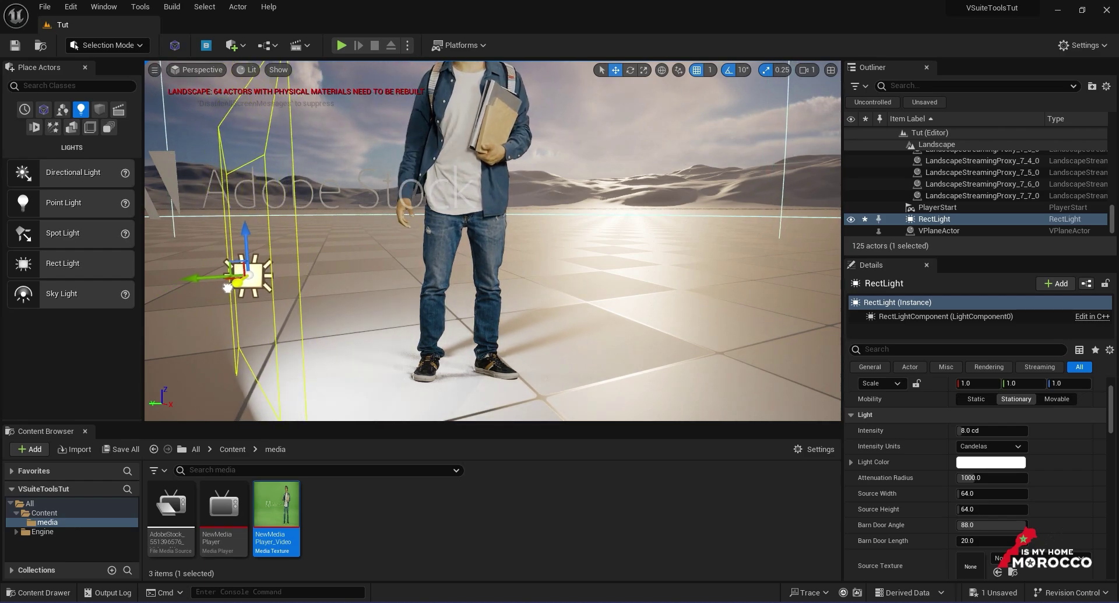
{"action": "scroll", "coordinate": [422, 228], "scroll_direction": "down", "scroll_amount": 3}
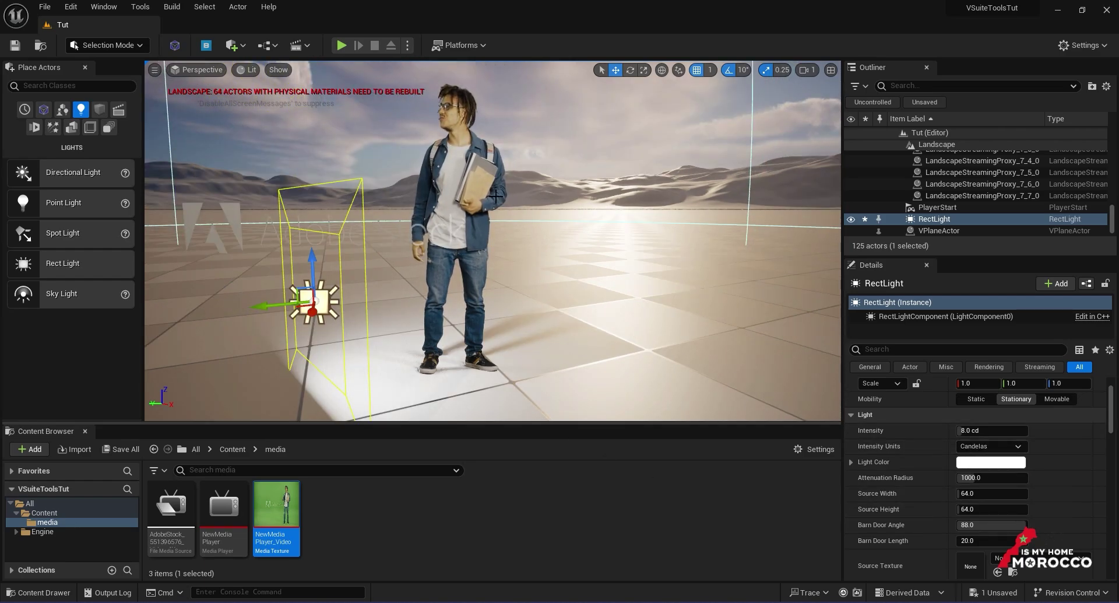
Enable Receive Light in the VPlane actor's media input settings
{"action": "left_click", "coordinate": [455, 175]}
{"action": "scroll", "coordinate": [917, 422], "scroll_direction": "down", "scroll_amount": 2}
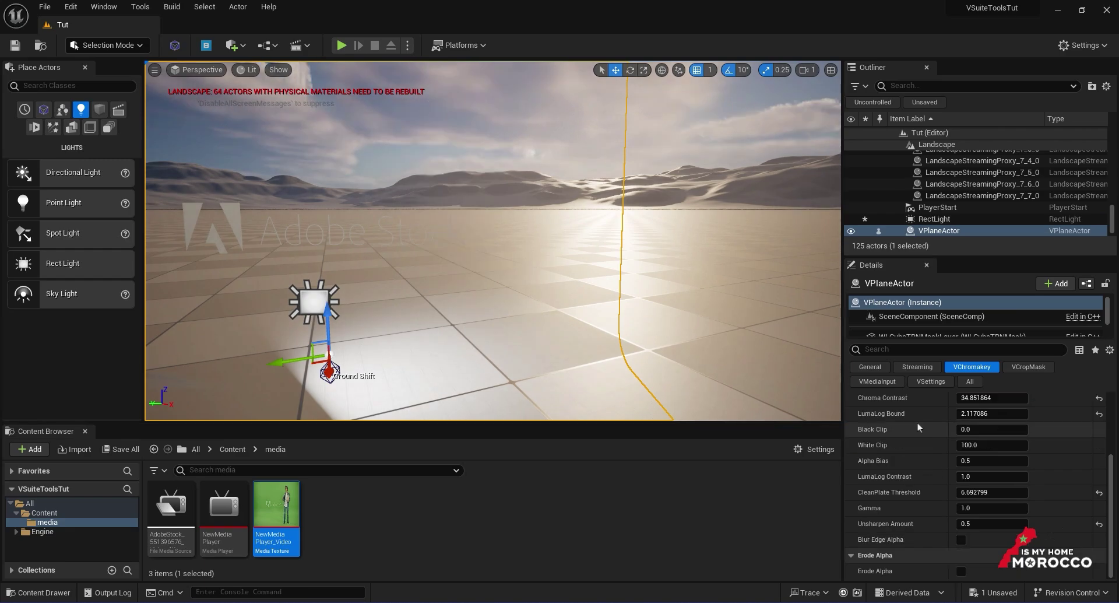
{"action": "left_click", "coordinate": [889, 383]}
{"action": "left_click", "coordinate": [960, 555]}
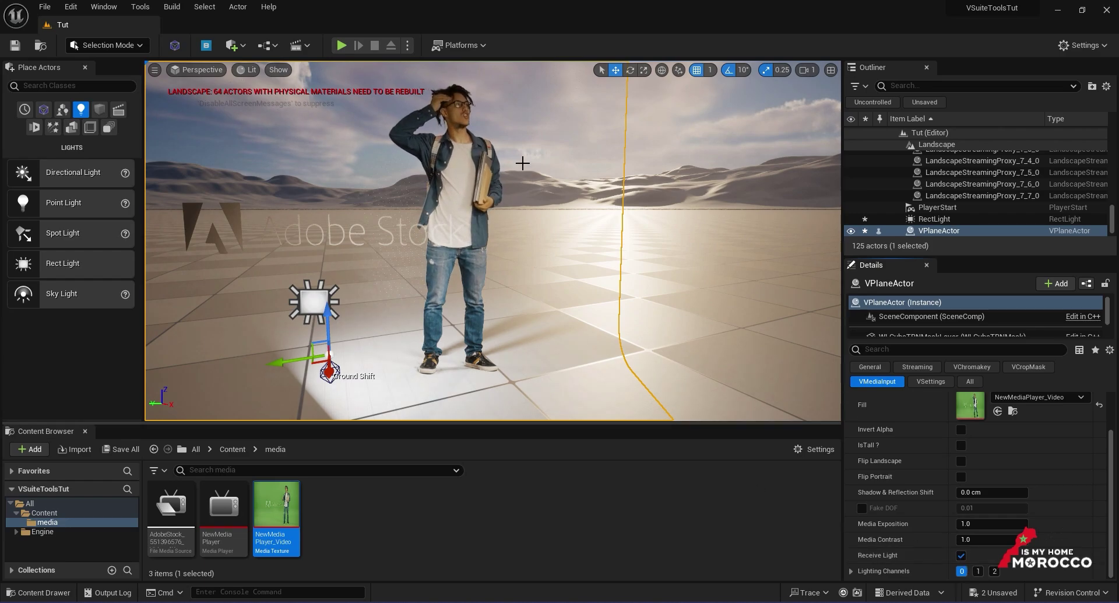
Try pink and red light colors on the Rect Light beside the man, finishing with a soft violet-blue
{"action": "left_click", "coordinate": [314, 300]}
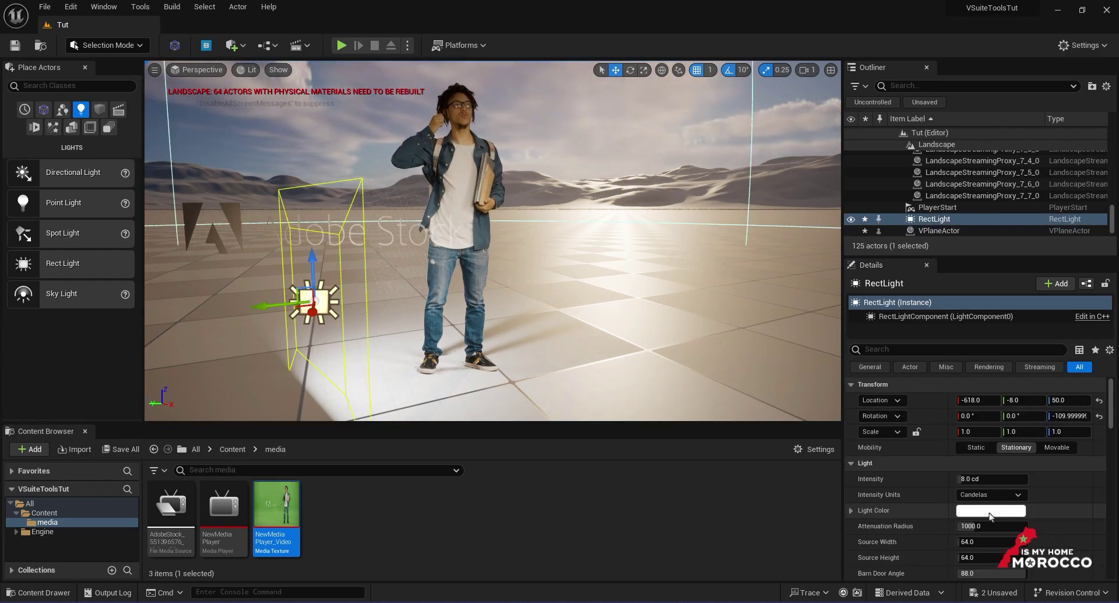
{"action": "left_click", "coordinate": [990, 511]}
{"action": "left_click", "coordinate": [832, 390]}
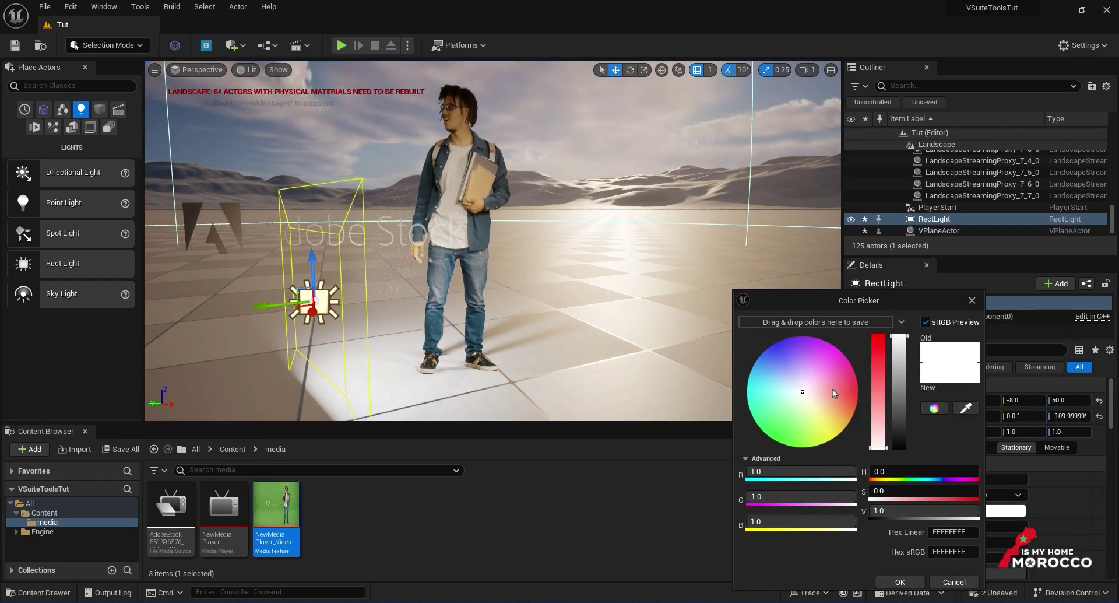
{"action": "mouse_move", "coordinate": [832, 389]}
{"action": "left_mouse_down"}
{"action": "mouse_move", "coordinate": [843, 375]}
{"action": "mouse_move", "coordinate": [809, 361]}
{"action": "left_mouse_up"}
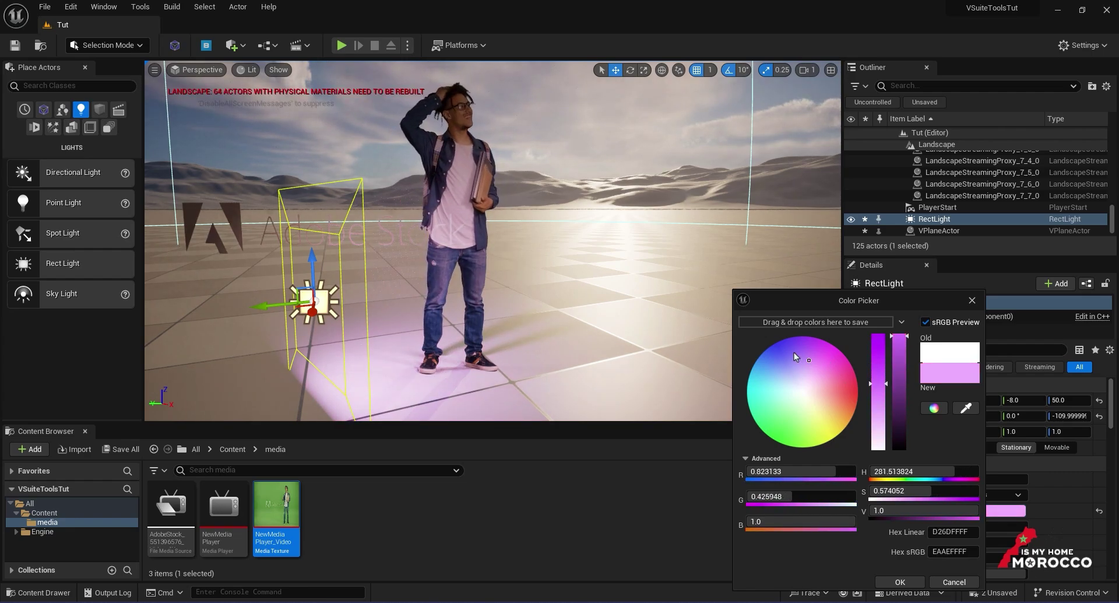
{"action": "left_click_drag", "start_coordinate": [823, 363], "coordinate": [856, 400]}
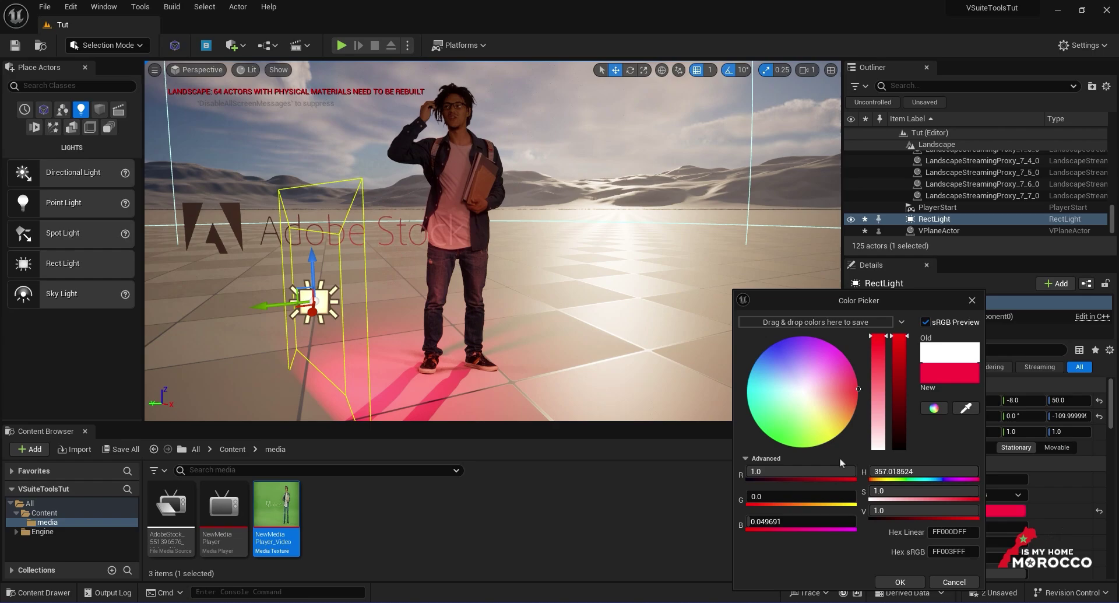
{"action": "left_click_drag", "start_coordinate": [800, 446], "coordinate": [776, 354]}
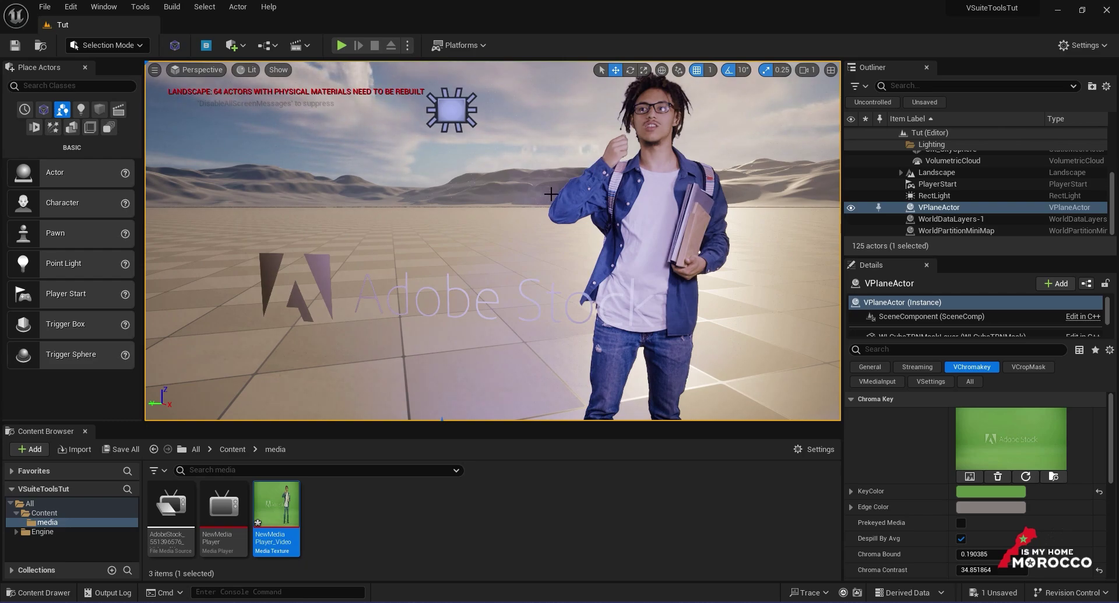
Set the VPlane actor's chroma key Edge Color to a brownish grey (hex sRGB 776C67FF) sampled from the background behind the man
{"action": "left_click", "coordinate": [1002, 507]}
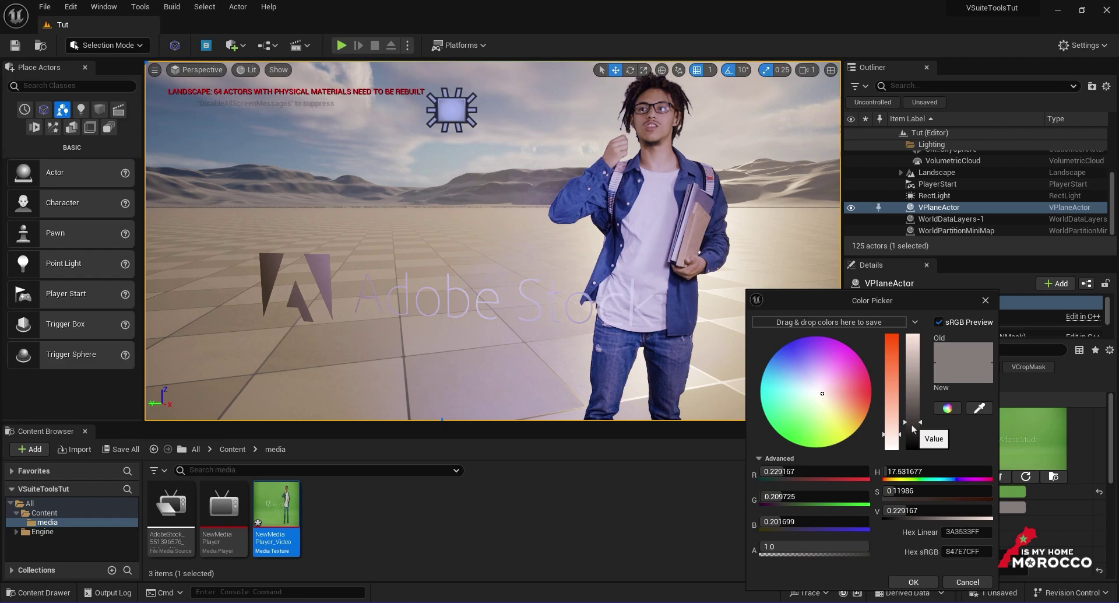
{"action": "mouse_move", "coordinate": [912, 427]}
{"action": "left_mouse_down"}
{"action": "mouse_move", "coordinate": [913, 440]}
{"action": "mouse_move", "coordinate": [912, 424]}
{"action": "left_mouse_up"}
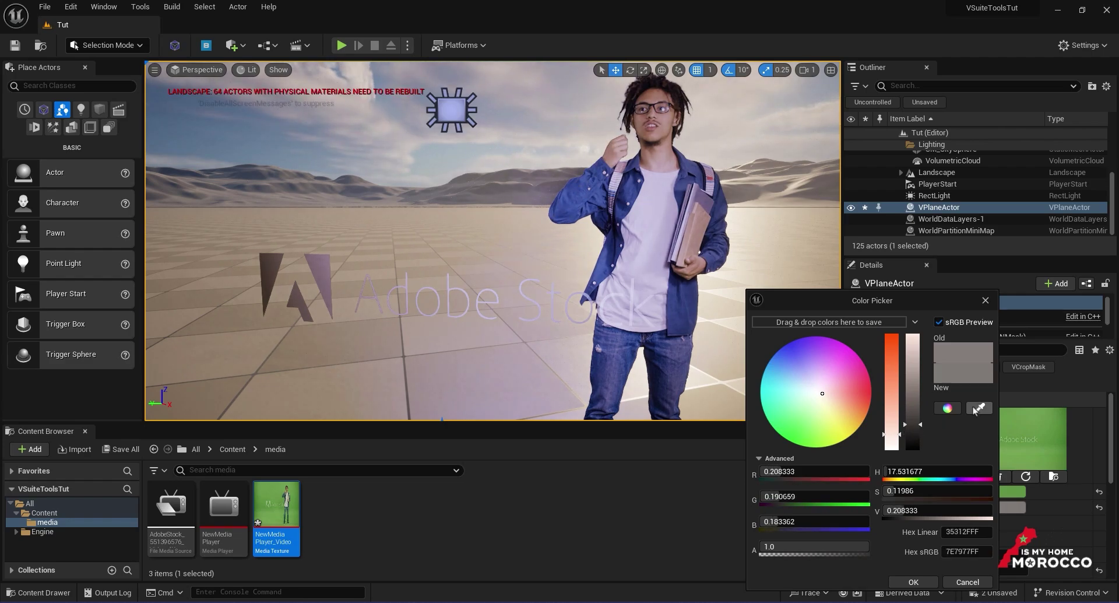
{"action": "left_click", "coordinate": [976, 408]}
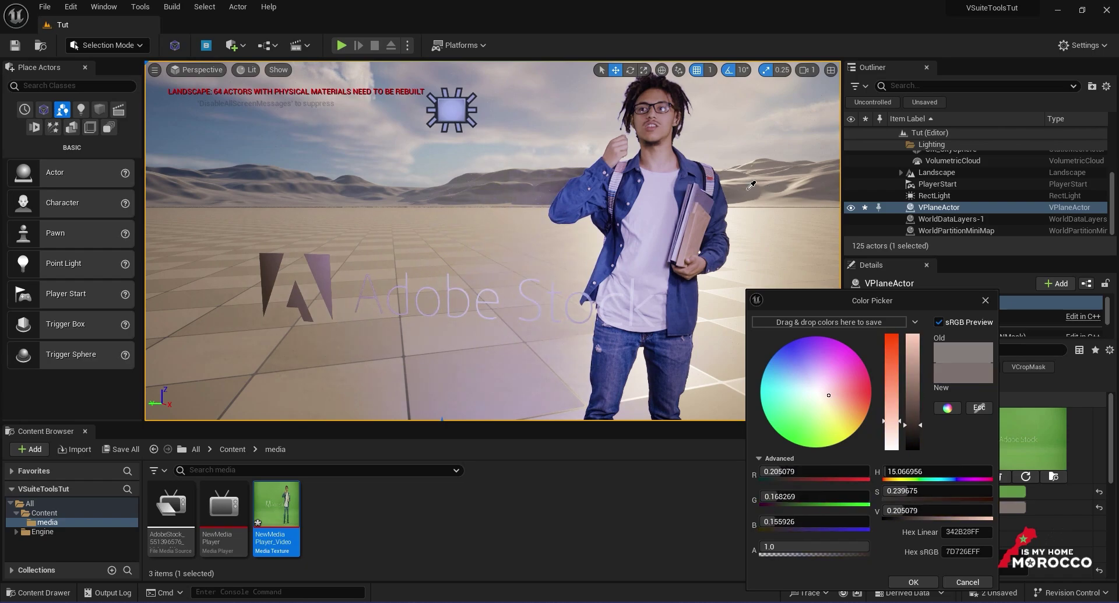
{"action": "left_click", "coordinate": [555, 175]}
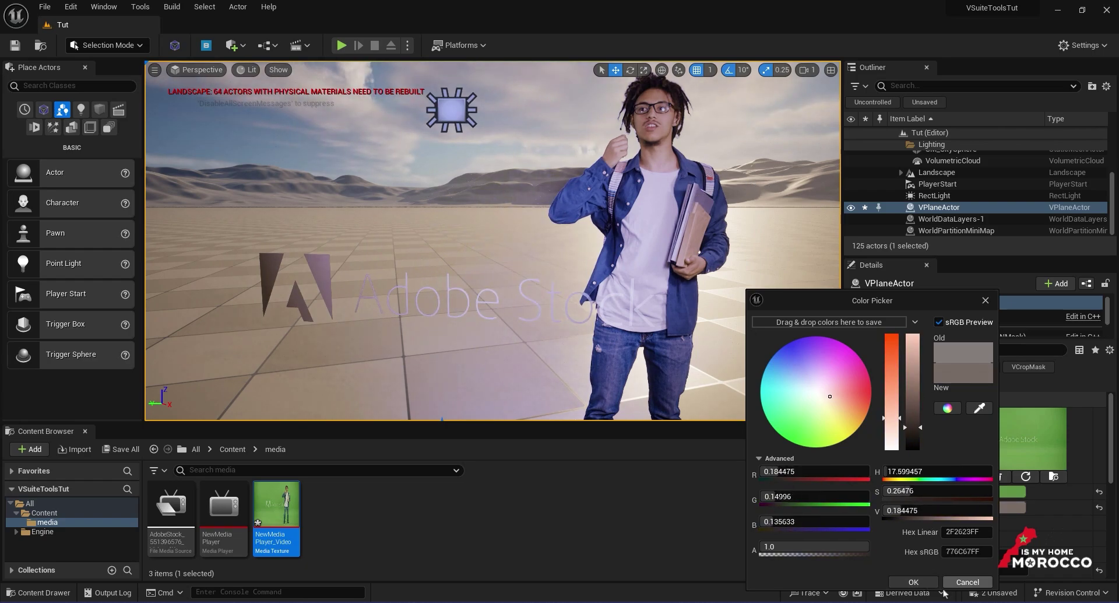
{"action": "left_click", "coordinate": [913, 581]}
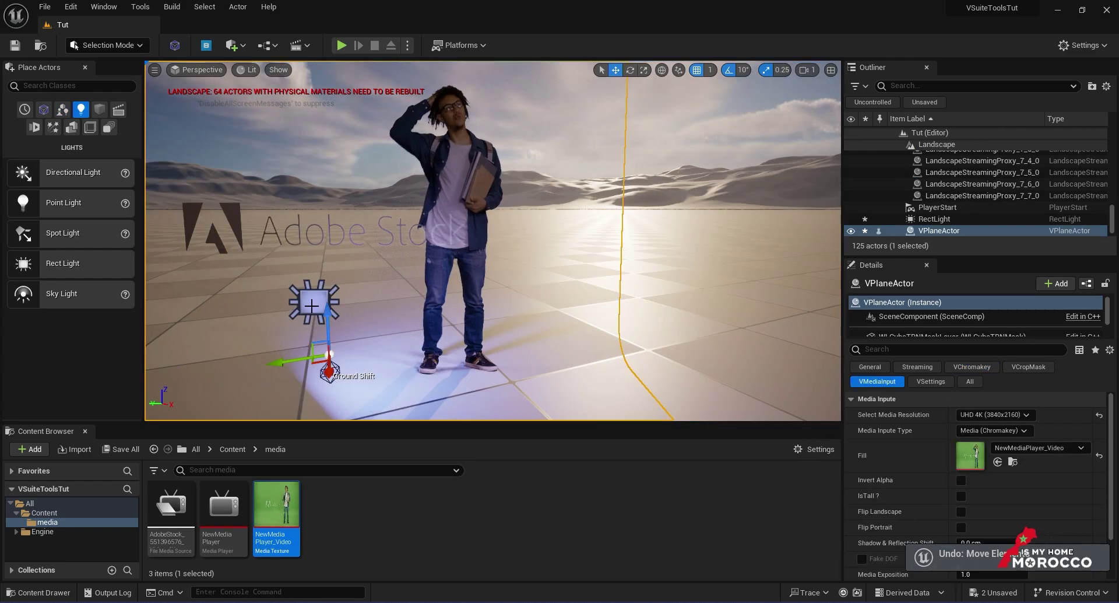
Undo the last element move and raise the Rect Light to about Z 139 beside the man's upper body
{"action": "key", "text": "ctrl+z"}
{"action": "left_click_drag", "start_coordinate": [320, 274], "coordinate": [310, 69]}
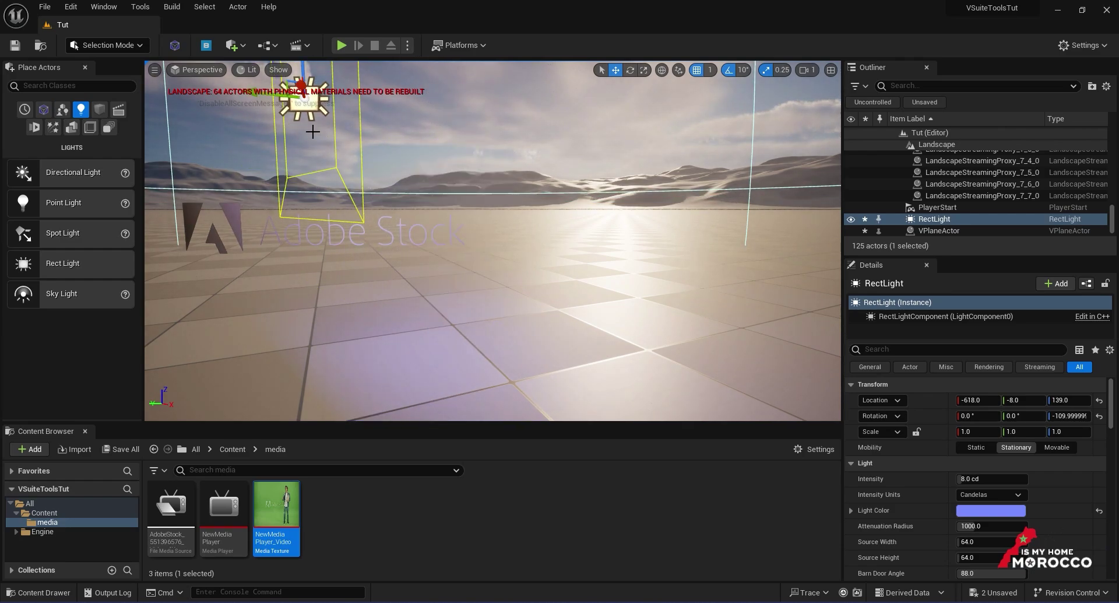
{"action": "key", "text": "s"}
{"action": "right_click_drag", "start_coordinate": [426, 216], "coordinate": [437, 216]}
{"action": "key", "text": "w"}
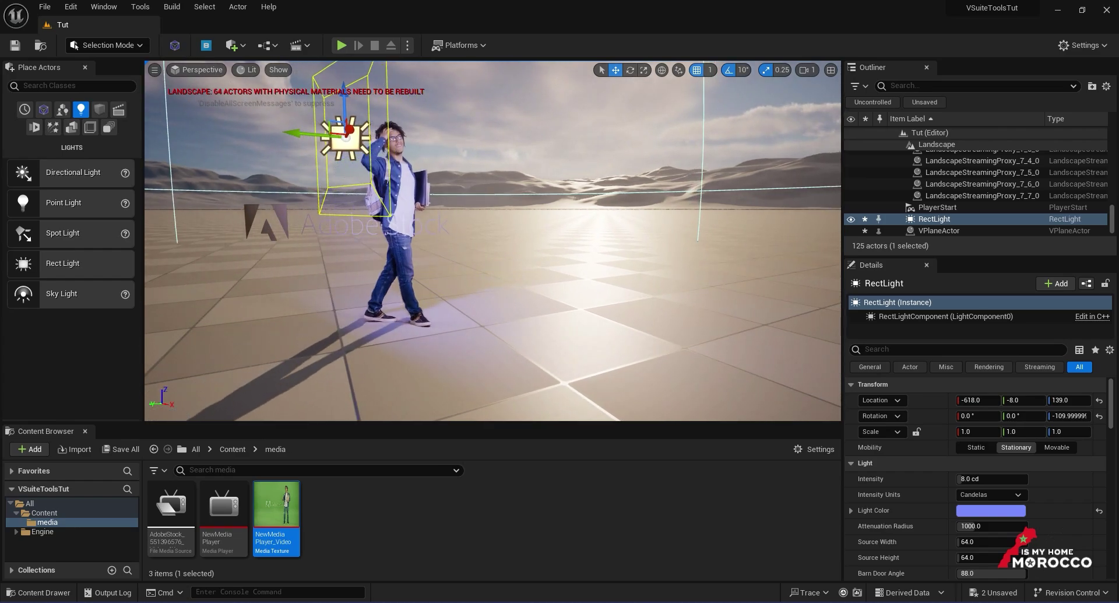